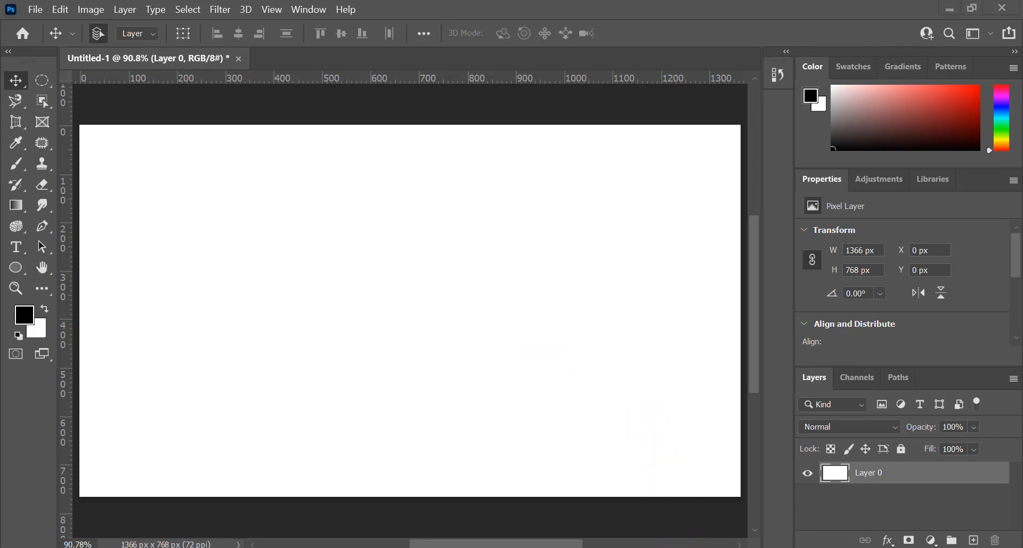
Step: Switch to Illustrator, copy the grouped green and yellow flower artwork, and return to the Photoshop document
{"action": "left_click", "coordinate": [660, 547]}
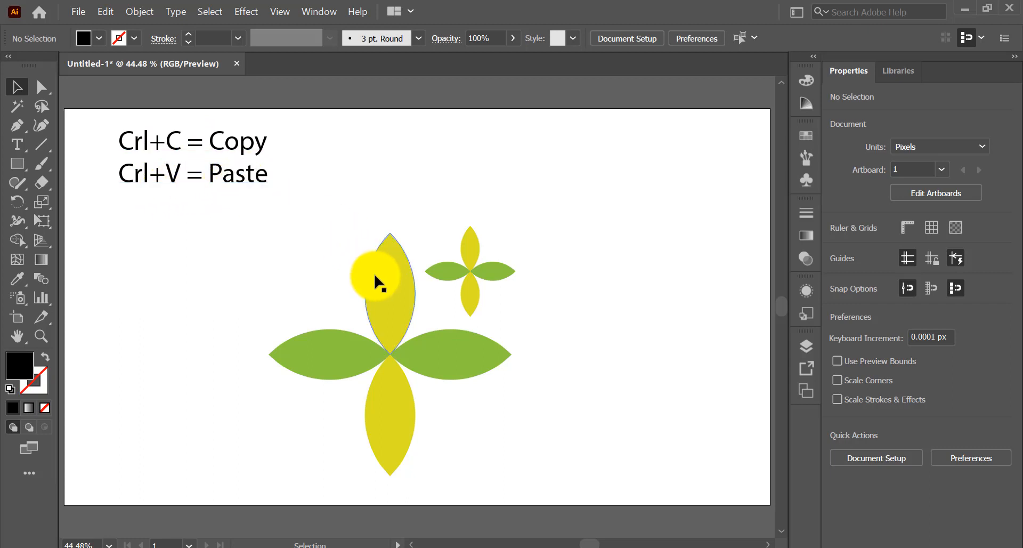
{"action": "left_click", "coordinate": [376, 335]}
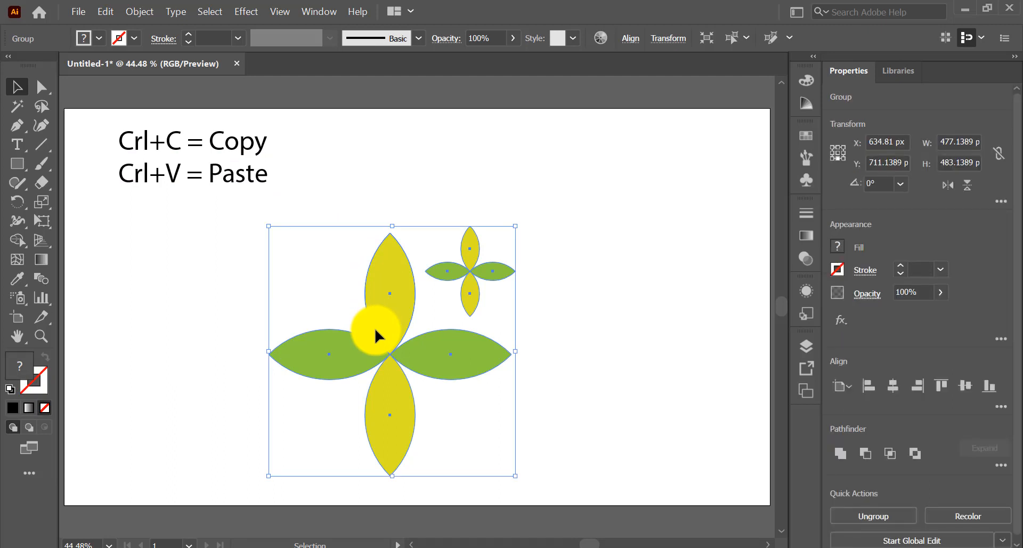
{"action": "key", "text": "ctrl"}
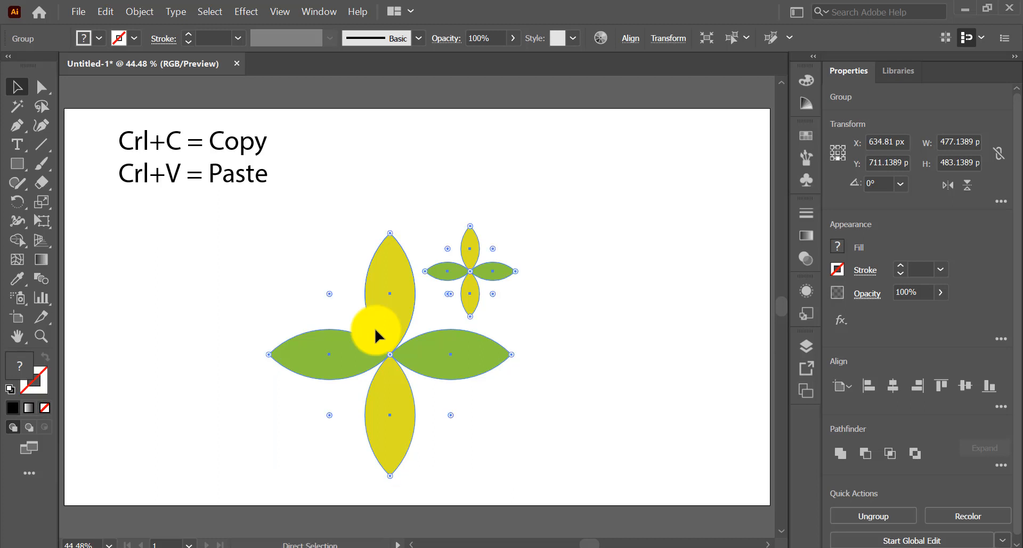
{"action": "key", "text": "ctrl+c"}
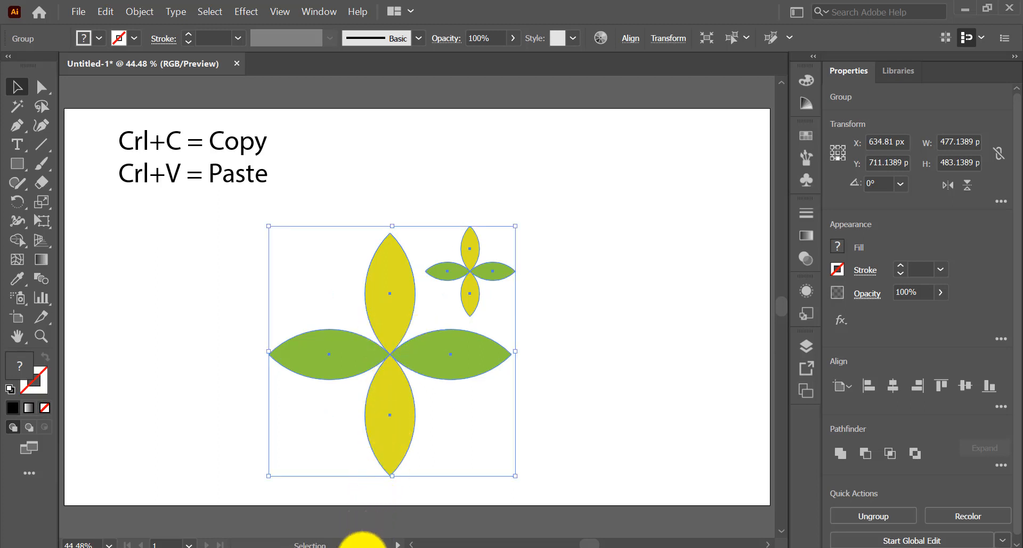
{"action": "left_click", "coordinate": [349, 547]}
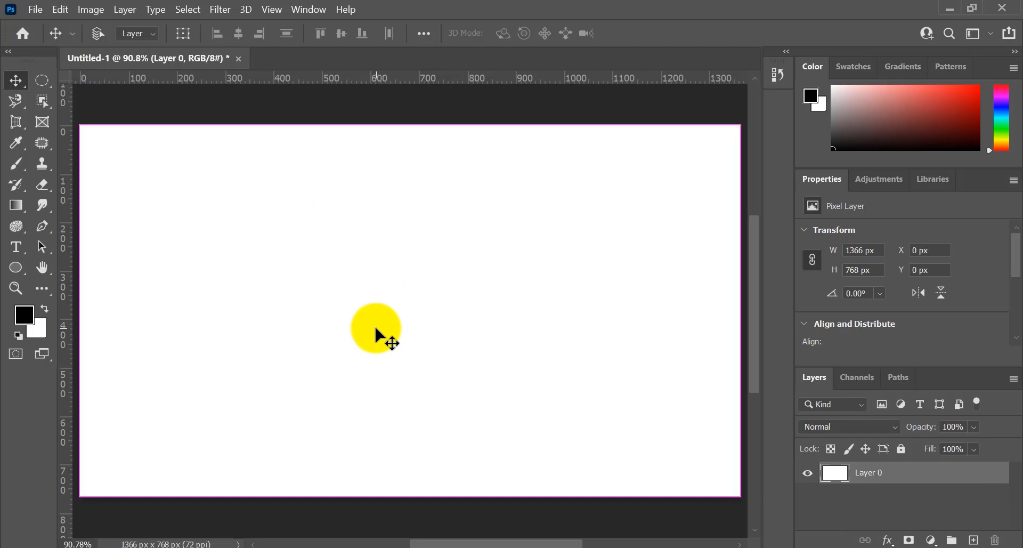
Step: Paste the copied flowers into the document as a Shape Layer and delete the resulting layer
{"action": "key", "text": "ctrl+v"}
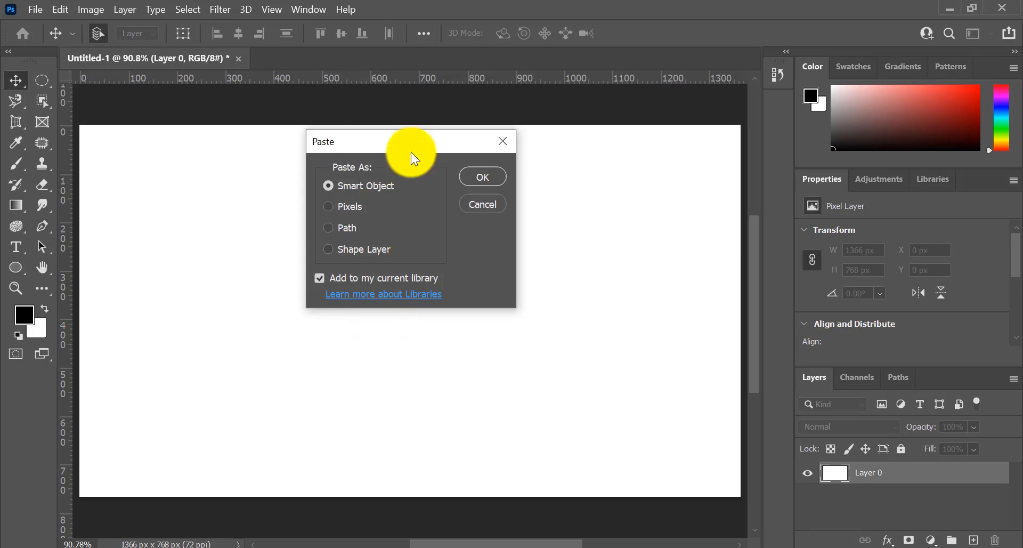
{"action": "left_click_drag", "start_coordinate": [411, 153], "coordinate": [416, 174]}
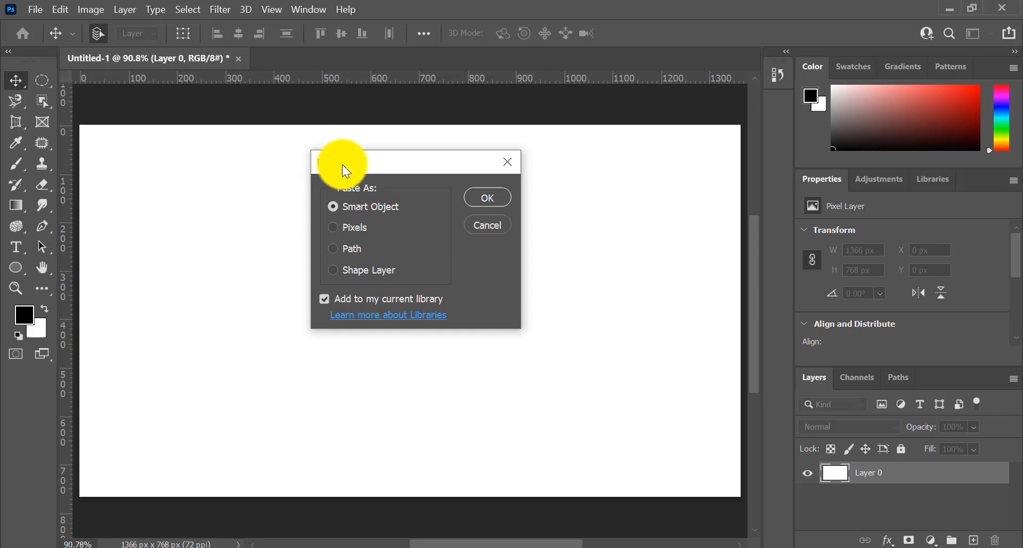
{"action": "mouse_move", "coordinate": [353, 165]}
{"action": "left_mouse_down"}
{"action": "mouse_move", "coordinate": [333, 177]}
{"action": "mouse_move", "coordinate": [354, 173]}
{"action": "left_mouse_up"}
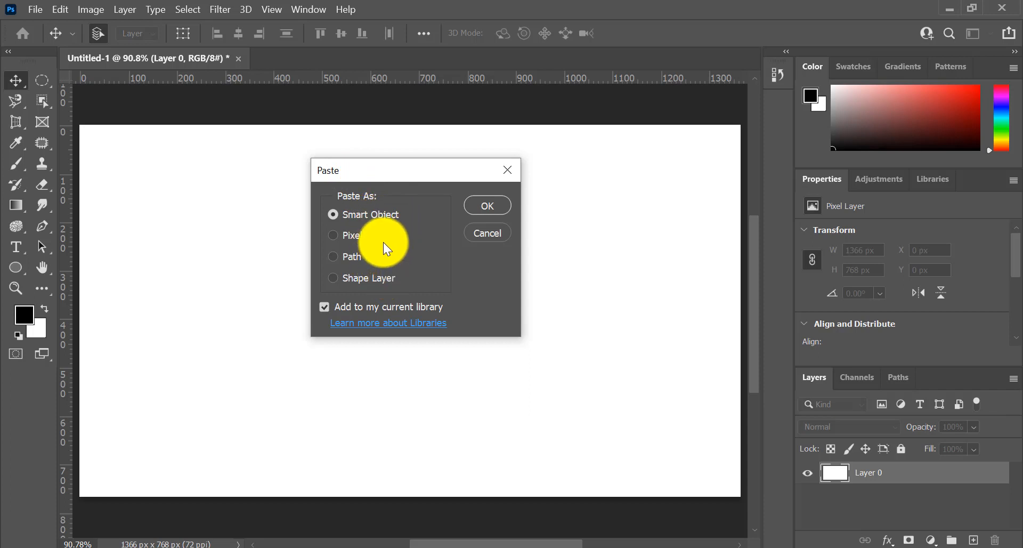
{"action": "left_click", "coordinate": [383, 279]}
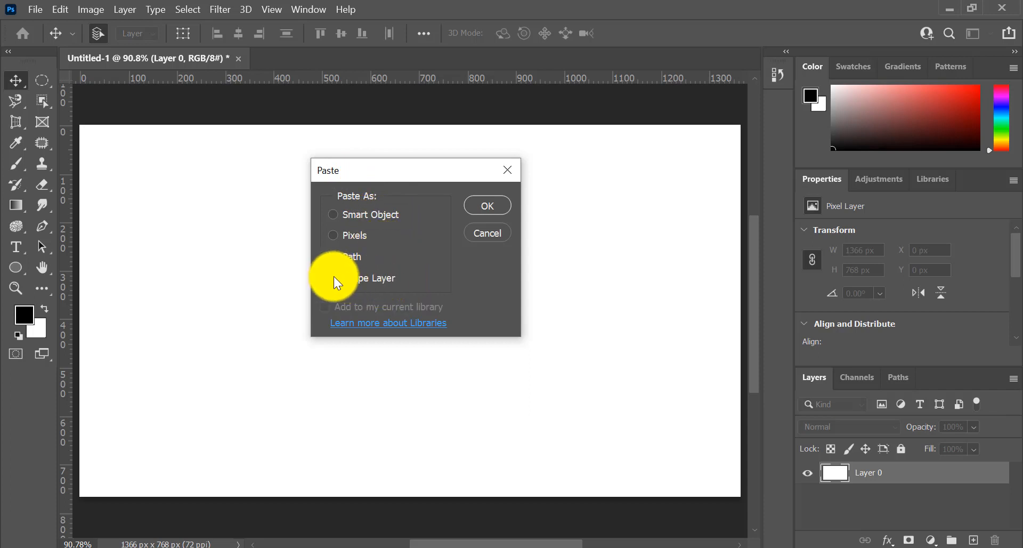
{"action": "left_click", "coordinate": [498, 205]}
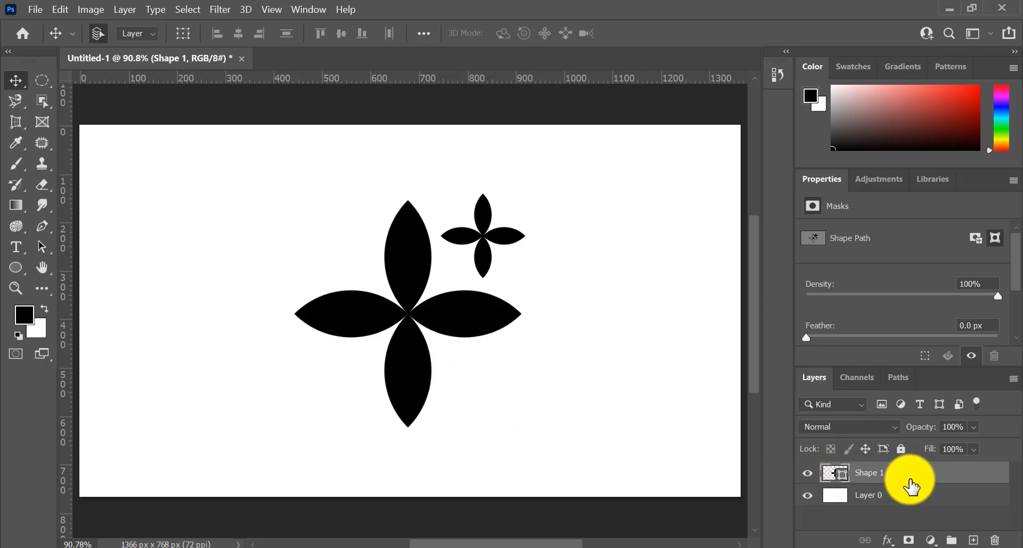
{"action": "key", "text": "Delete"}
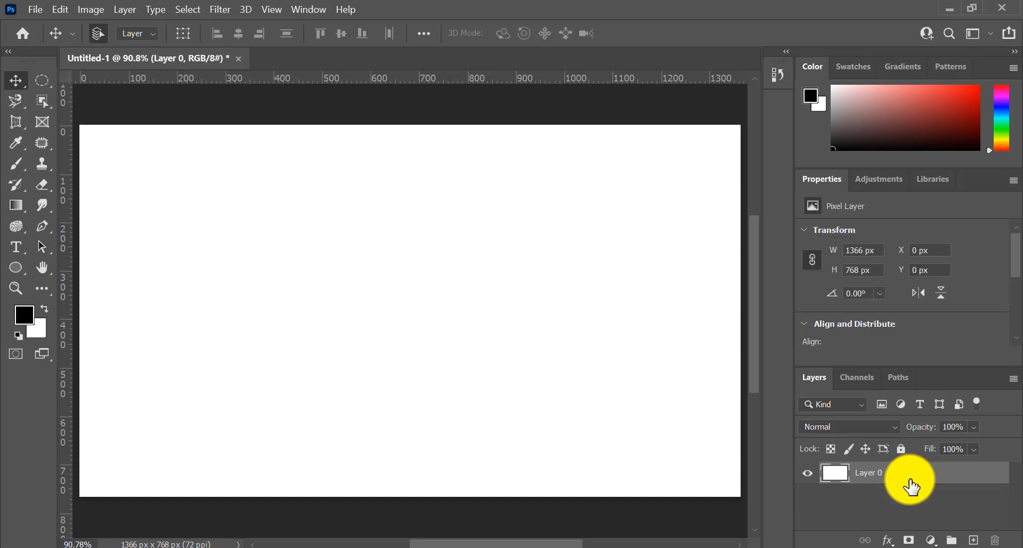
Step: Paste the copied flowers as a Path and undo the paste
{"action": "key", "text": "ctrl+v"}
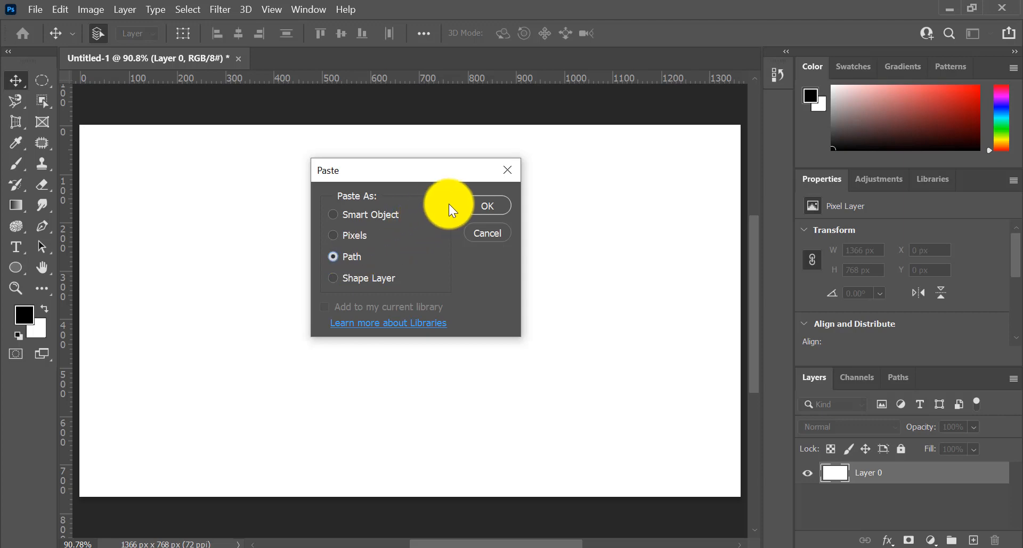
{"action": "left_click", "coordinate": [471, 205]}
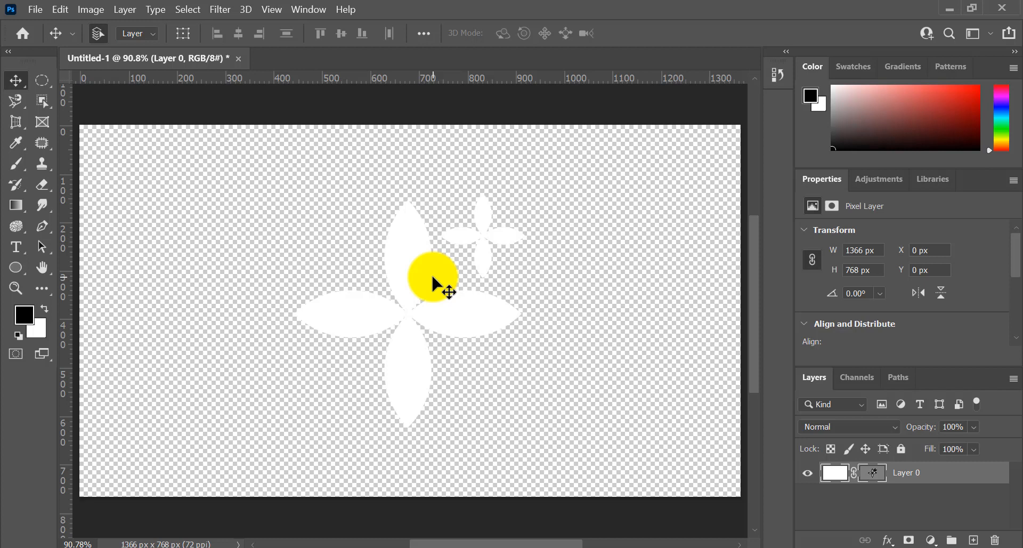
{"action": "key", "text": "ctrl+z"}
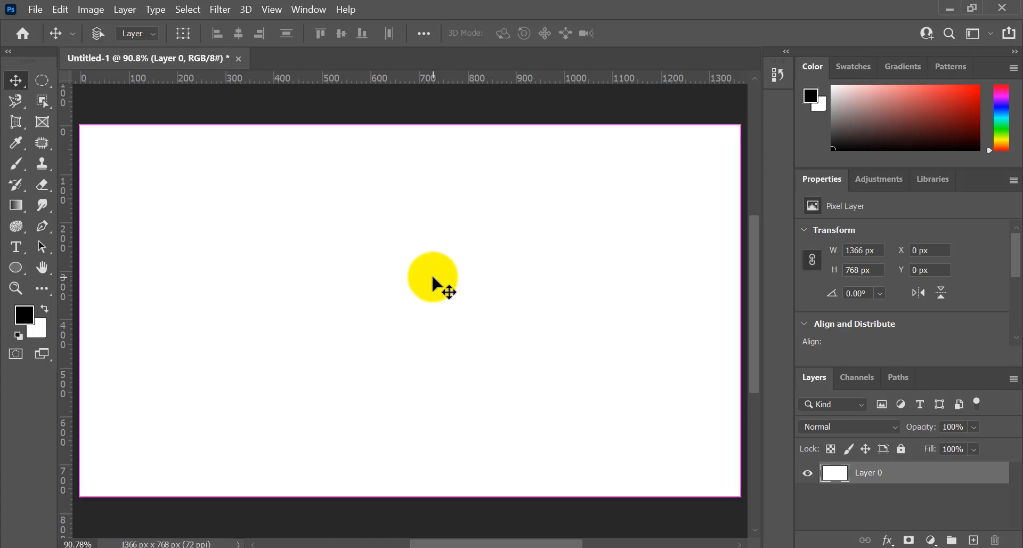
Step: Paste the copied flowers as Pixels and commit the placement at the centre of the canvas
{"action": "key", "text": "ctrl+v"}
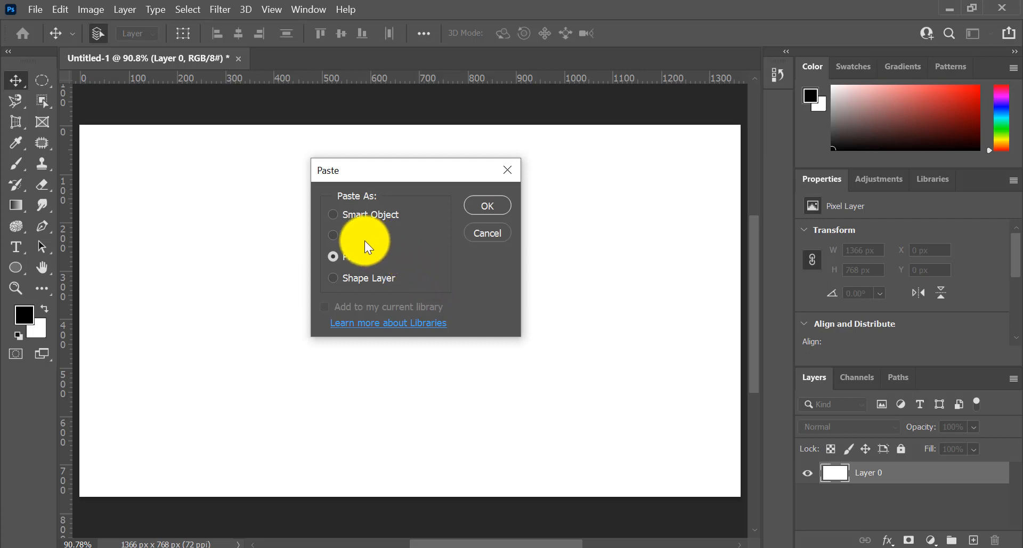
{"action": "left_click", "coordinate": [365, 241]}
{"action": "left_click", "coordinate": [473, 213]}
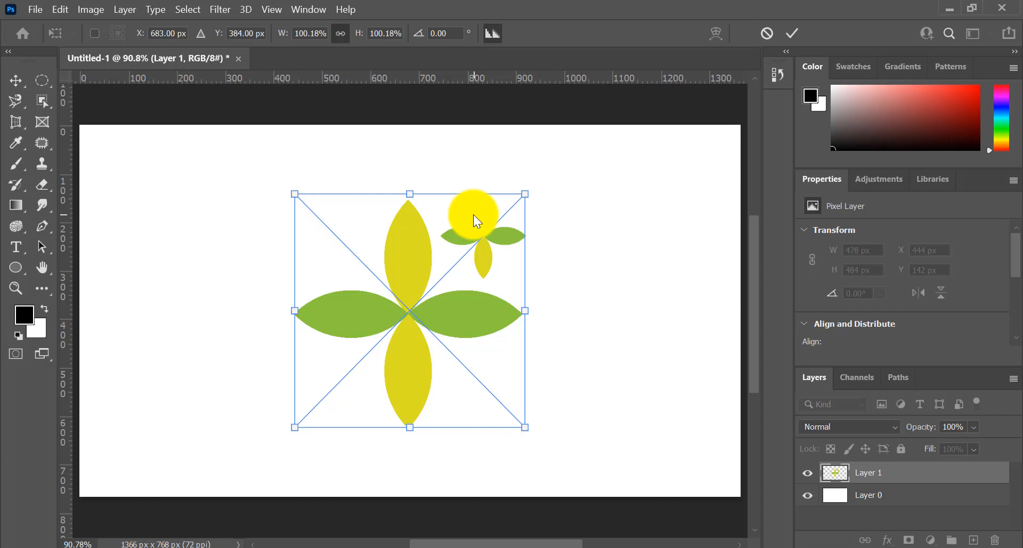
{"action": "left_click", "coordinate": [786, 44]}
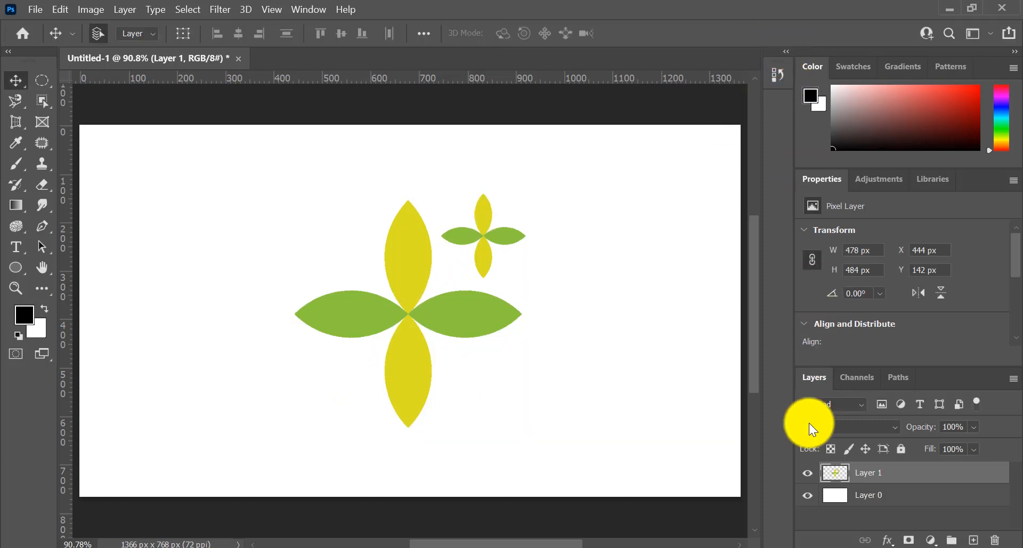
{"action": "left_click_drag", "start_coordinate": [352, 377], "coordinate": [473, 391]}
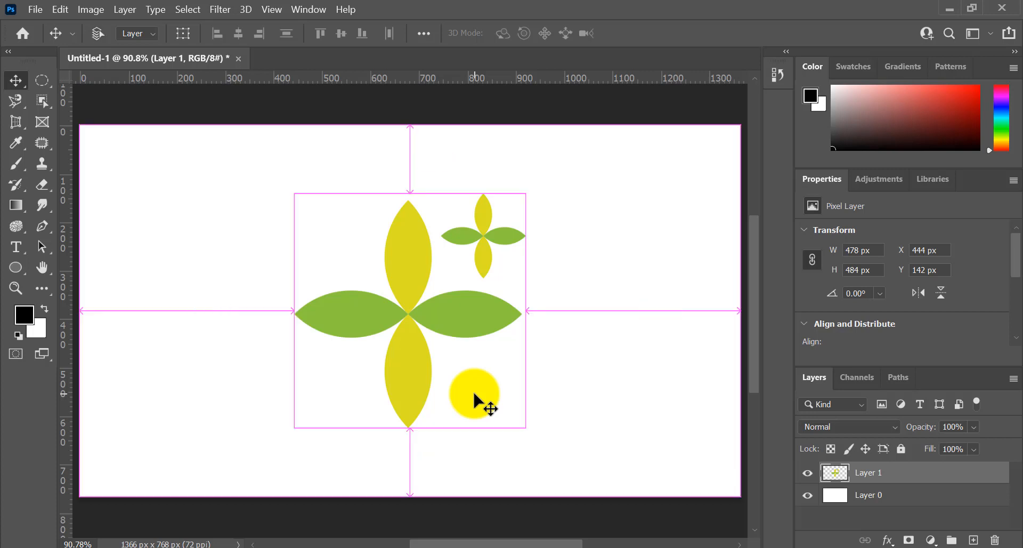
Step: Scale the pasted pixel flowers down to about 40 × 40 px with Free Transform
{"action": "key", "text": "ctrl+t"}
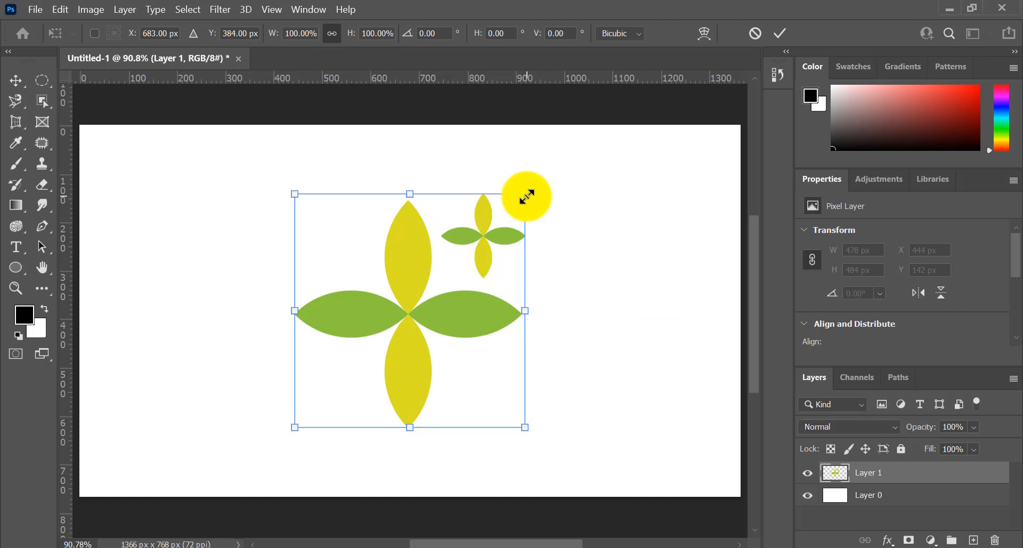
{"action": "left_click_drag", "start_coordinate": [527, 198], "coordinate": [318, 416]}
{"action": "left_click", "coordinate": [773, 41]}
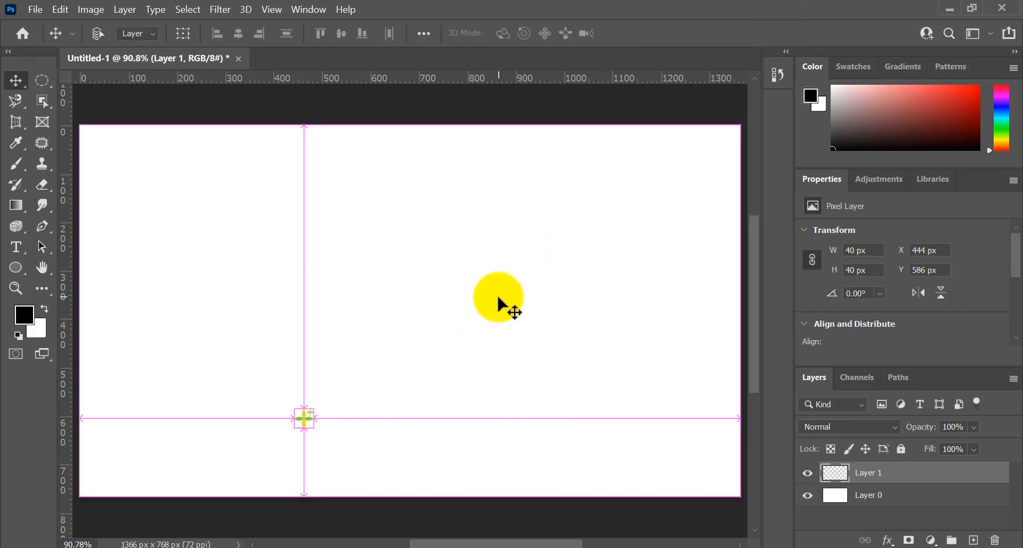
Step: Enlarge the tiny pixel flowers to about 586 × 586 px and delete their layer
{"action": "key", "text": "ctrl+t"}
{"action": "left_click_drag", "start_coordinate": [313, 409], "coordinate": [616, 182]}
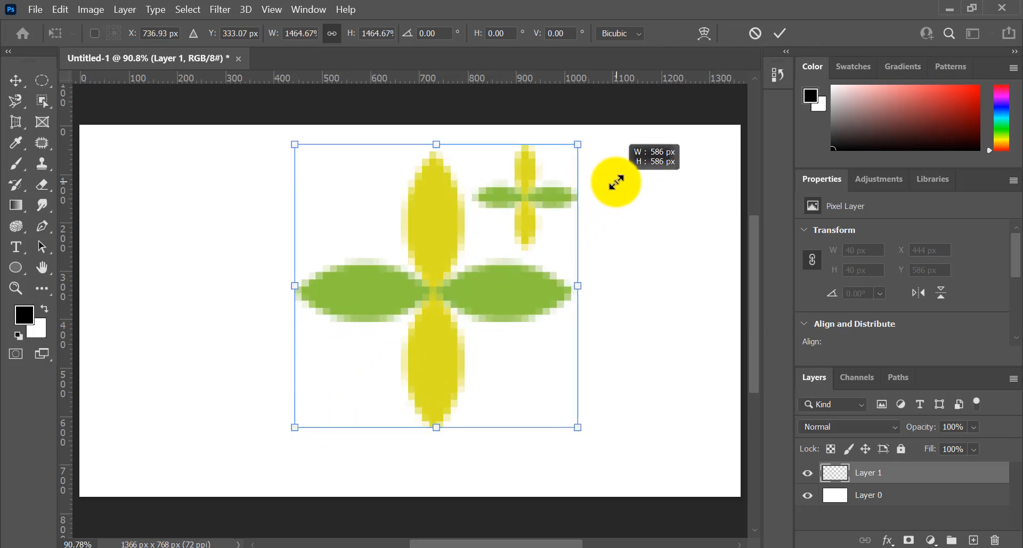
{"action": "left_click", "coordinate": [781, 34]}
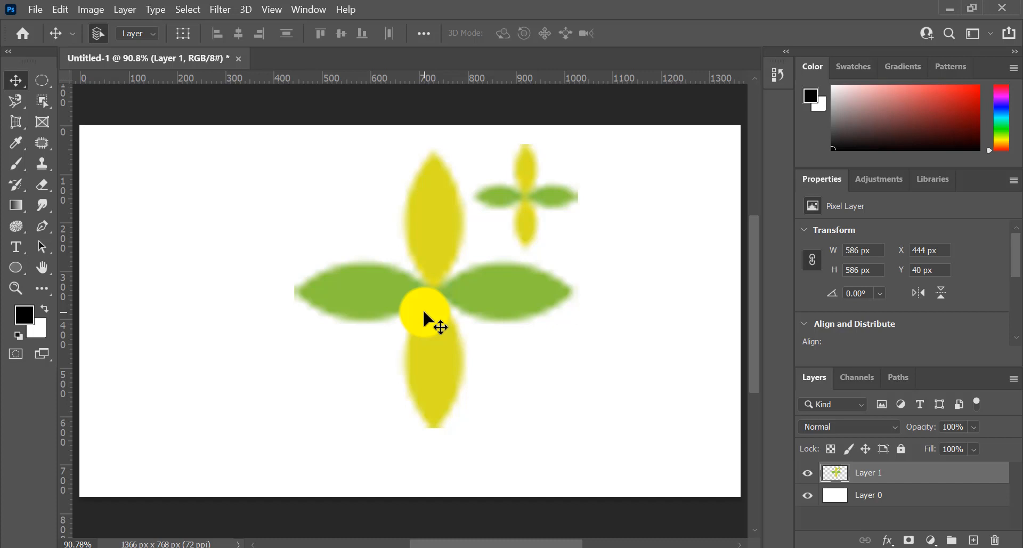
{"action": "key", "text": "Delete"}
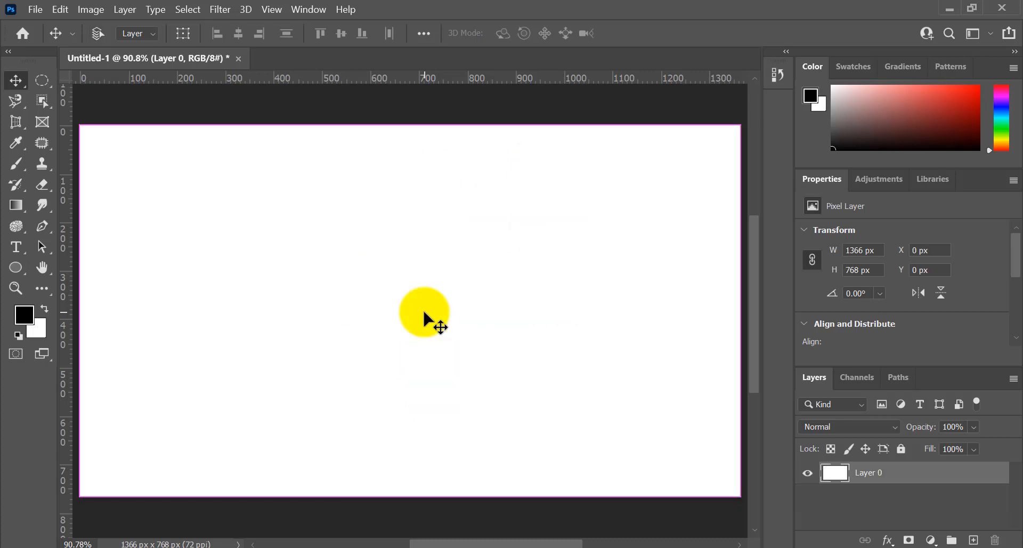
Step: Paste the copied flowers as a Smart Object and commit the placement
{"action": "key", "text": "ctrl+v"}
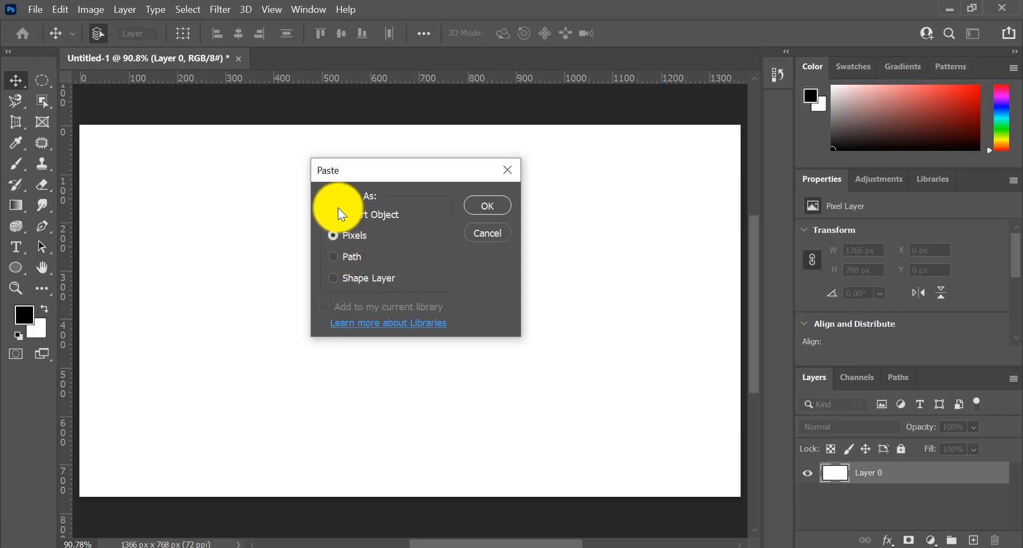
{"action": "left_click", "coordinate": [386, 218]}
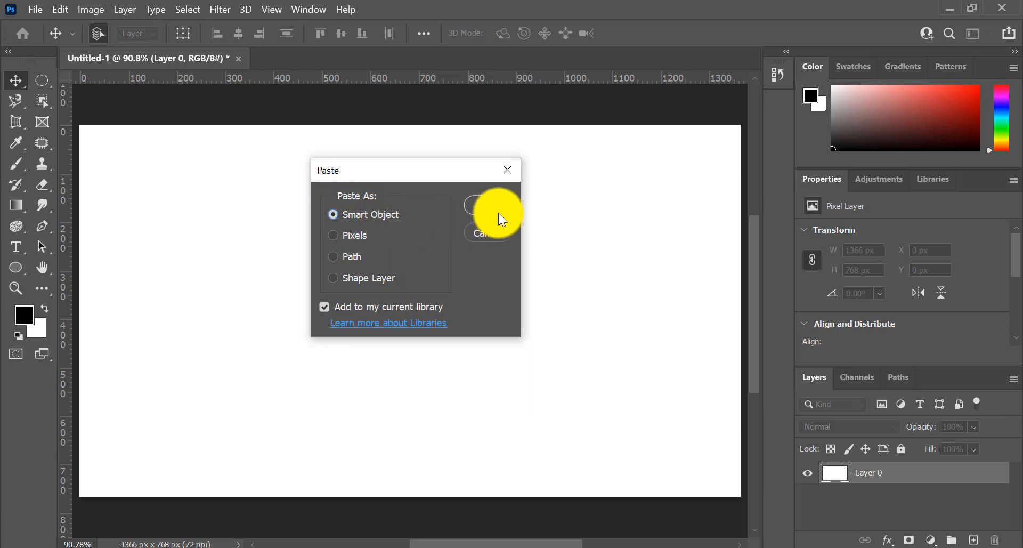
{"action": "left_click", "coordinate": [498, 199]}
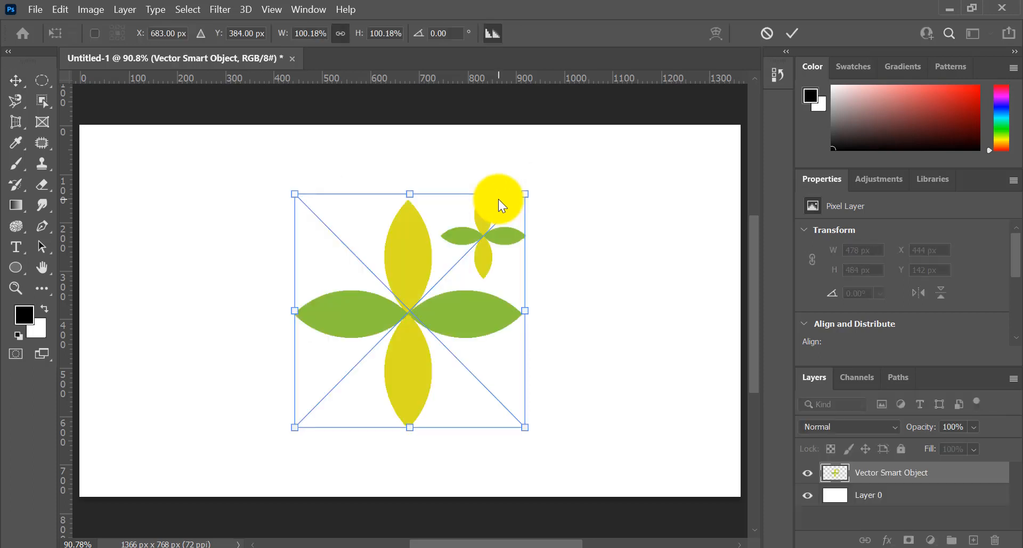
{"action": "left_click", "coordinate": [797, 30]}
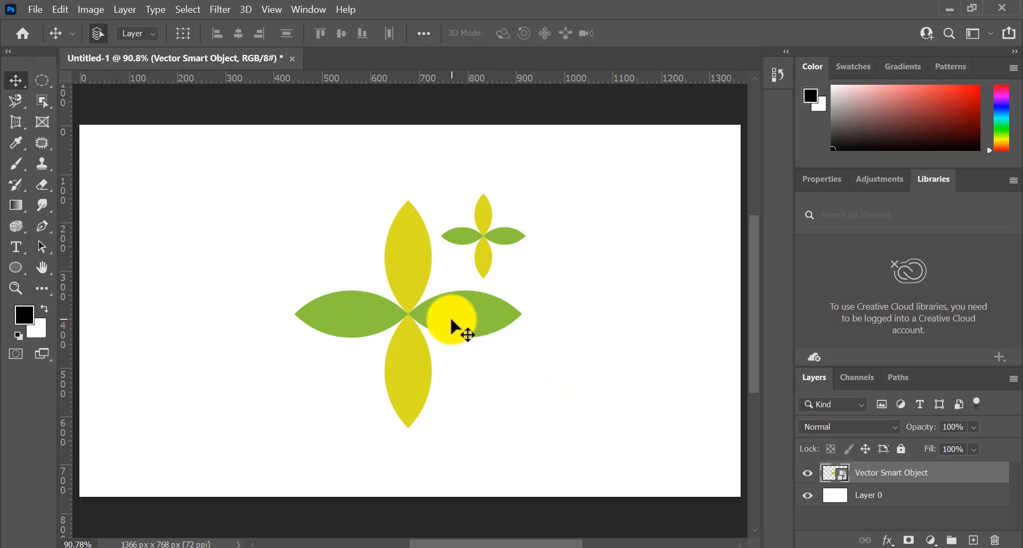
Step: Scale the flower smart object down to about 12% with Free Transform
{"action": "key", "text": "ctrl+t"}
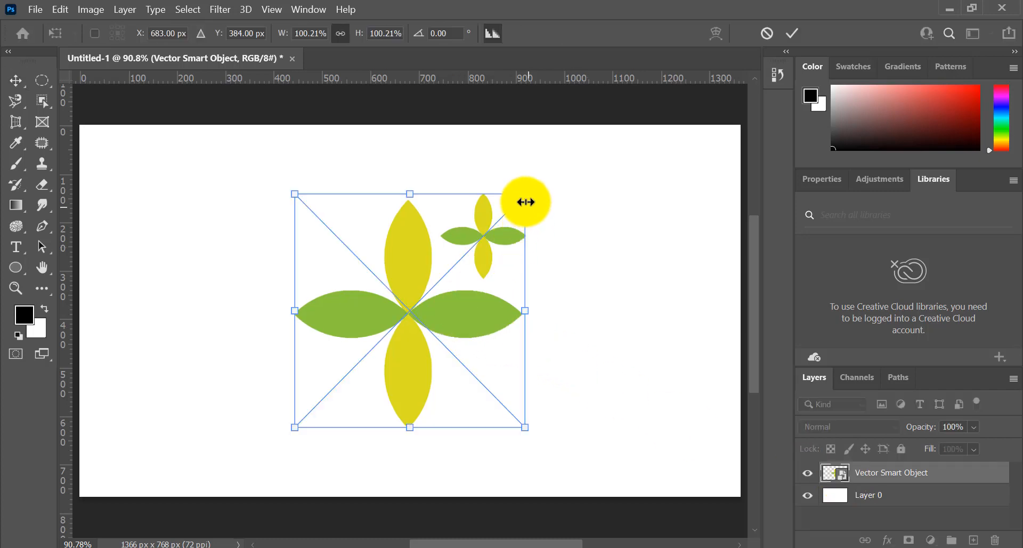
{"action": "left_click_drag", "start_coordinate": [524, 194], "coordinate": [337, 410]}
{"action": "left_click", "coordinate": [793, 33]}
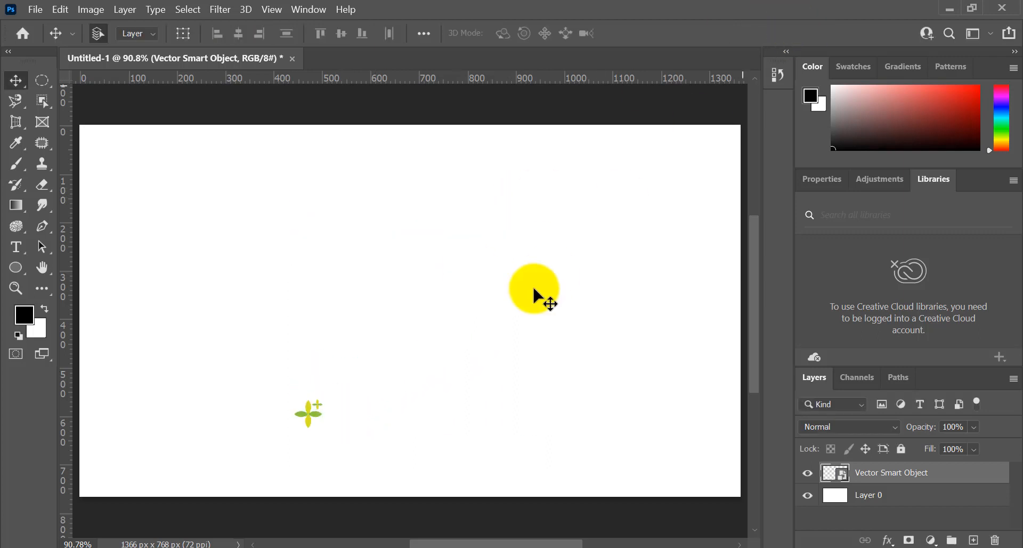
Step: Enlarge the flower smart object to most of the canvas height and move it slightly left towards the canvas centre
{"action": "key", "text": "ctrl+t"}
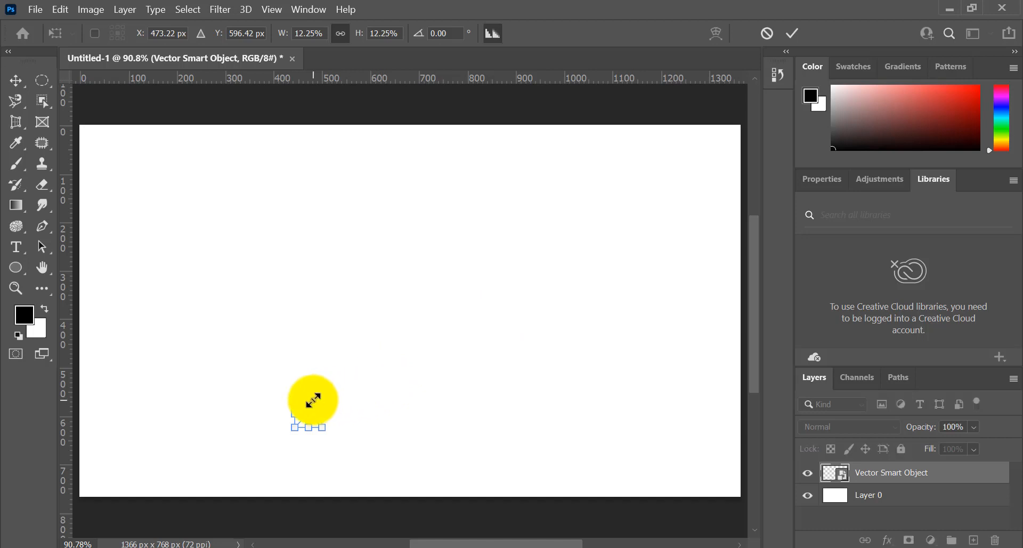
{"action": "left_click_drag", "start_coordinate": [321, 401], "coordinate": [623, 187]}
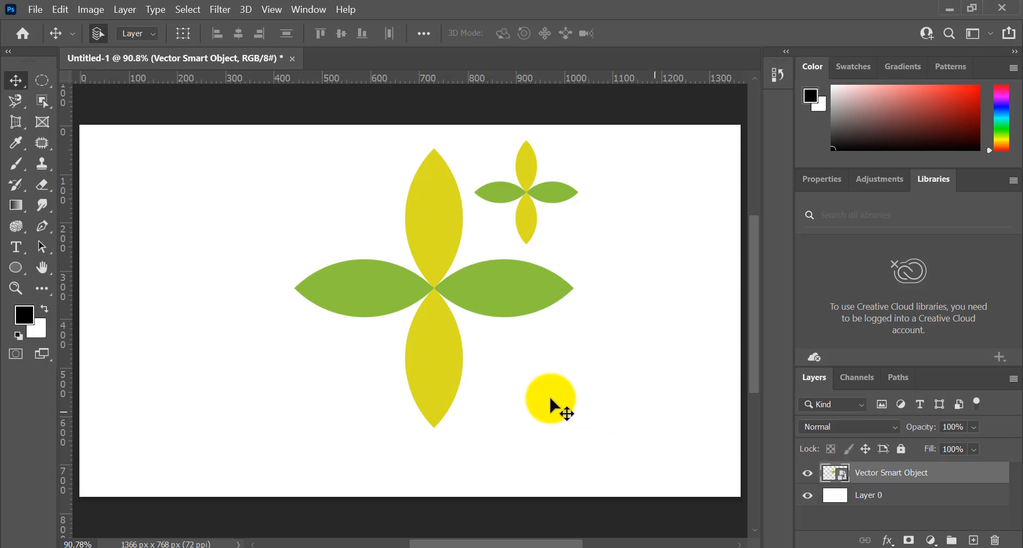
{"action": "left_click_drag", "start_coordinate": [445, 405], "coordinate": [415, 406]}
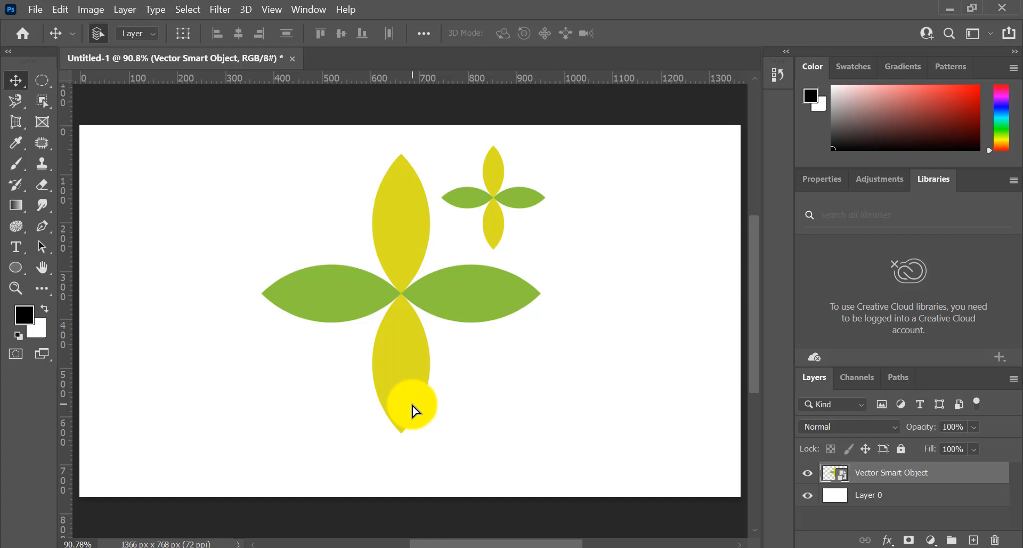
Step: Rename the vector smart object layer as Flowers and delete that layer
{"action": "double_click", "coordinate": [925, 473]}
{"action": "type", "text": "Flowers"}
{"action": "key", "text": "Return"}
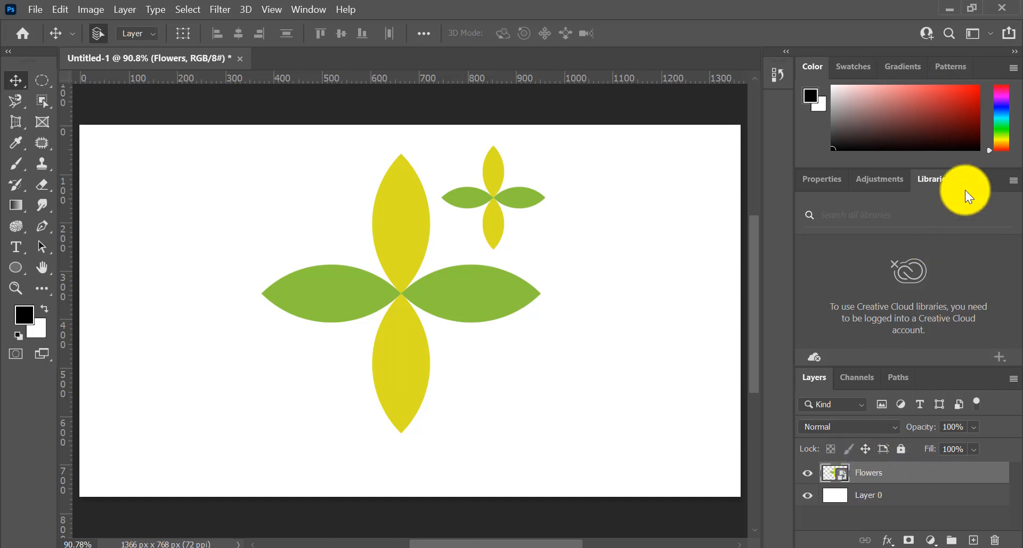
{"action": "key", "text": "Delete"}
Step: Place the car photo from the desktop into the blank document as a smart object and move it slightly left
{"action": "left_click", "coordinate": [953, 5]}
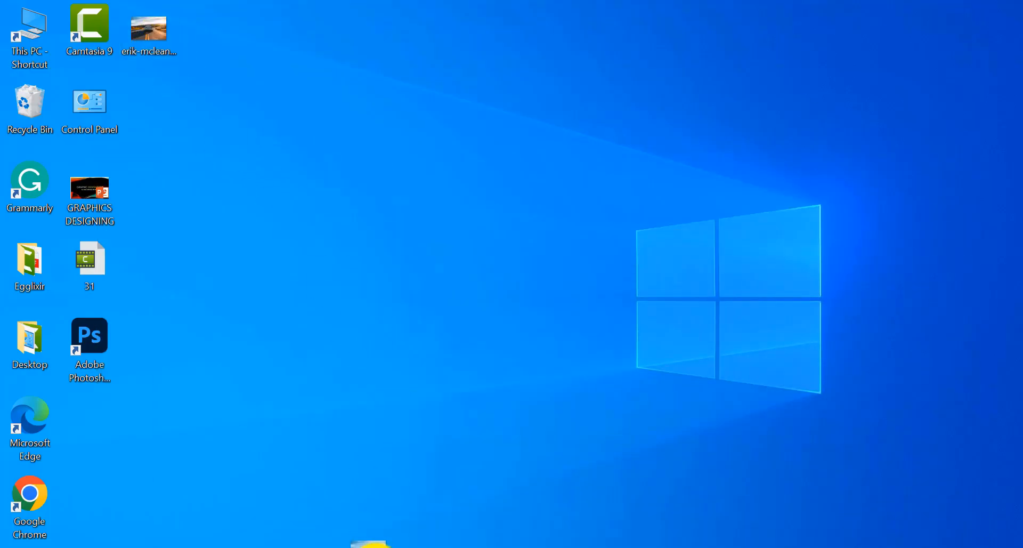
{"action": "left_click", "coordinate": [373, 544]}
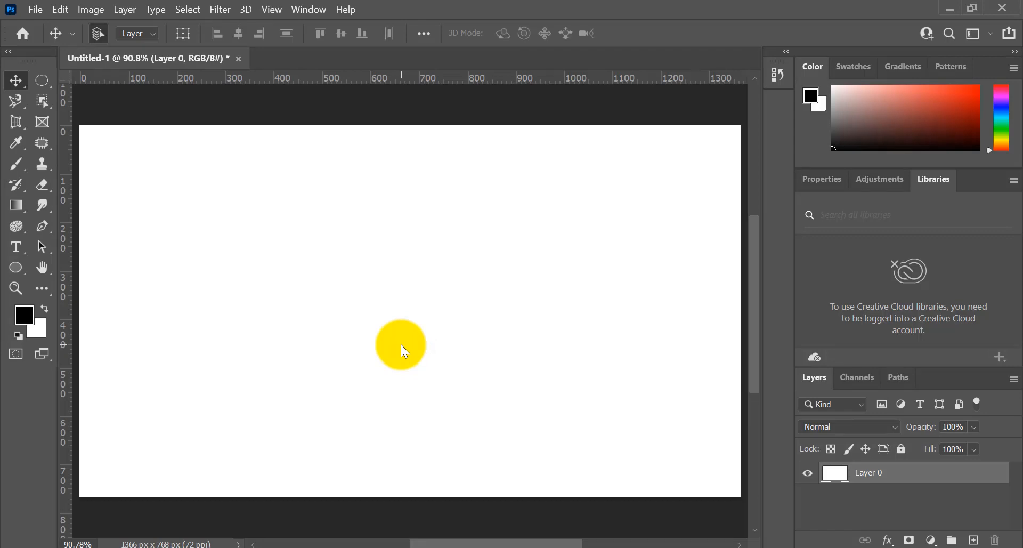
{"action": "left_click_drag", "start_coordinate": [401, 344], "coordinate": [401, 344]}
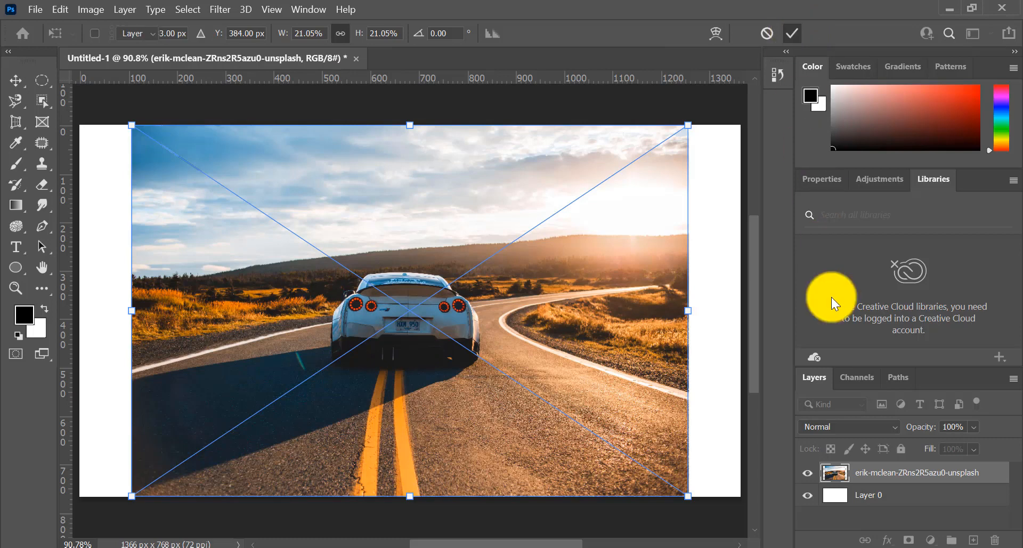
{"action": "key", "text": "Return"}
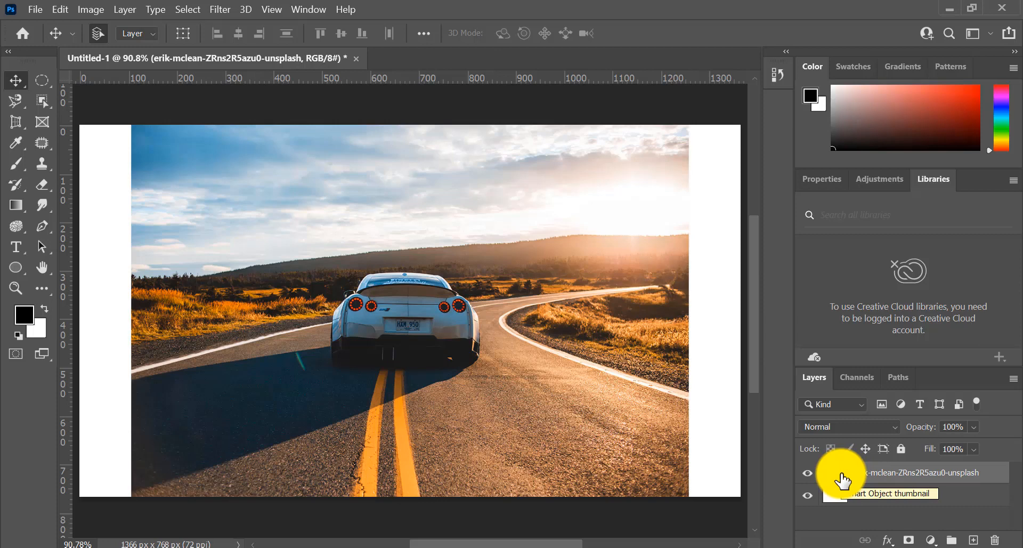
{"action": "left_click_drag", "start_coordinate": [520, 372], "coordinate": [504, 366]}
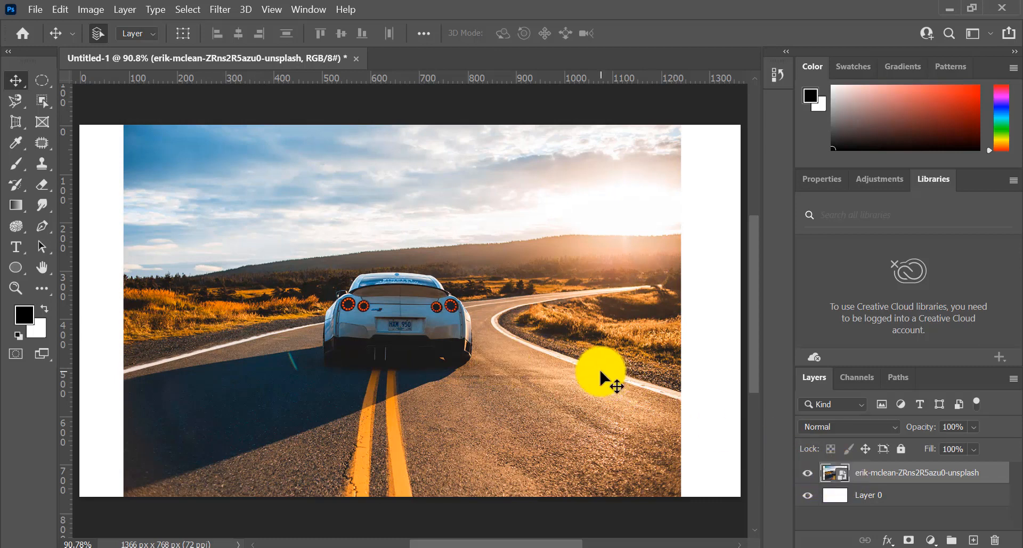
Step: Scale the car photo smart object down to about 7% with Free Transform
{"action": "key", "text": "ctrl+t"}
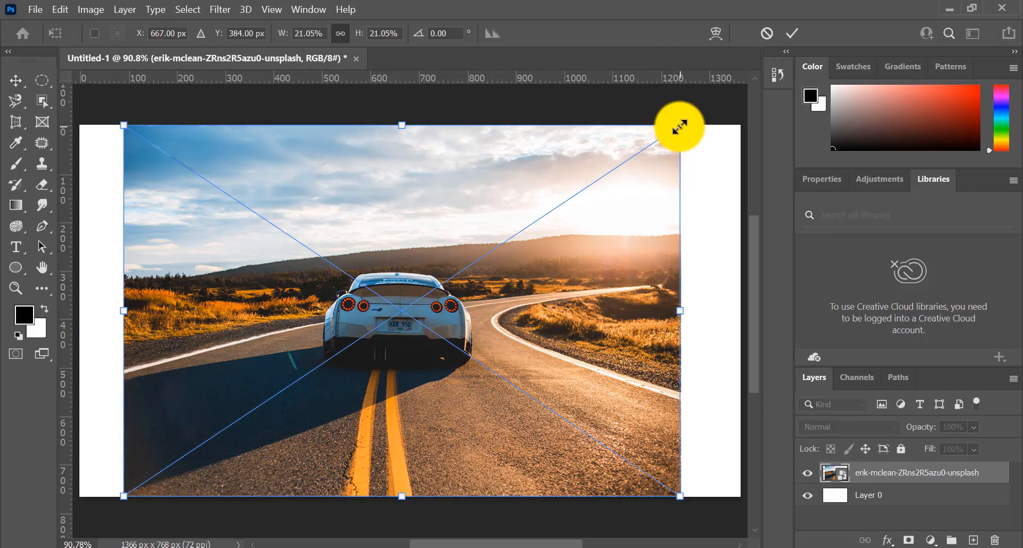
{"action": "left_click_drag", "start_coordinate": [679, 127], "coordinate": [315, 374]}
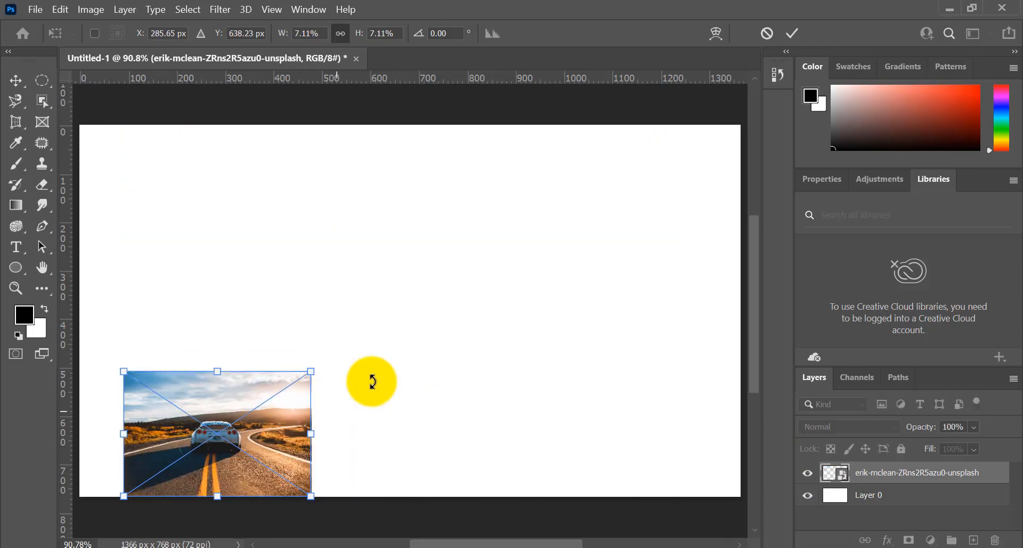
{"action": "left_click", "coordinate": [792, 33]}
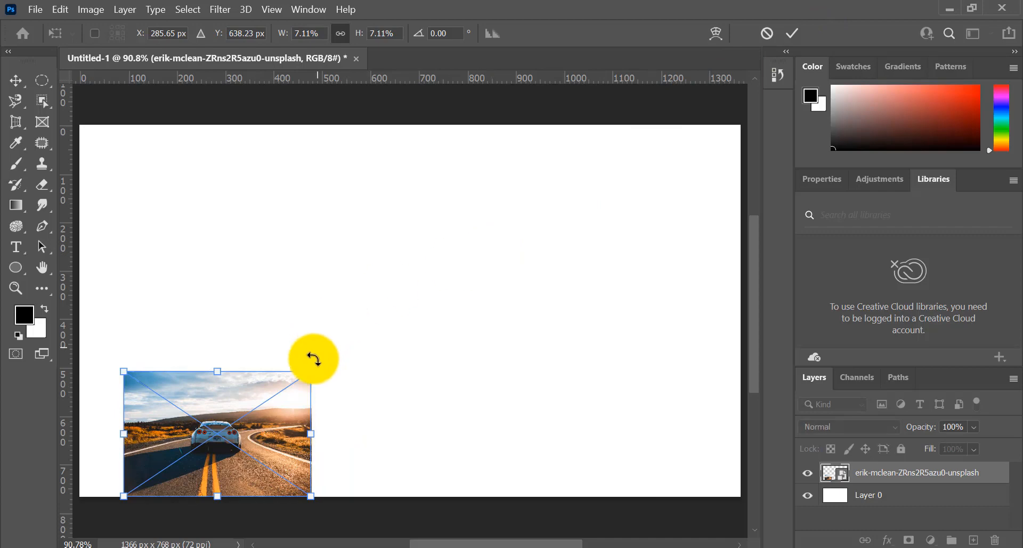
Step: Enlarge the car photo smart object to about three quarters of the canvas width and inspect the car's sharpness up close
{"action": "left_click_drag", "start_coordinate": [312, 367], "coordinate": [647, 160]}
{"action": "left_click", "coordinate": [792, 33]}
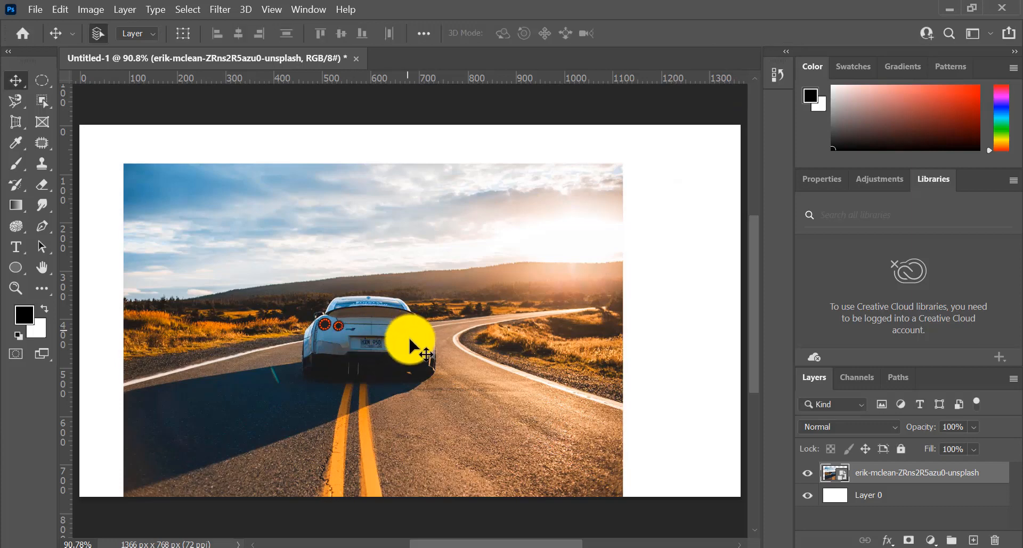
{"action": "key", "text": "z"}
{"action": "left_click", "coordinate": [357, 347]}
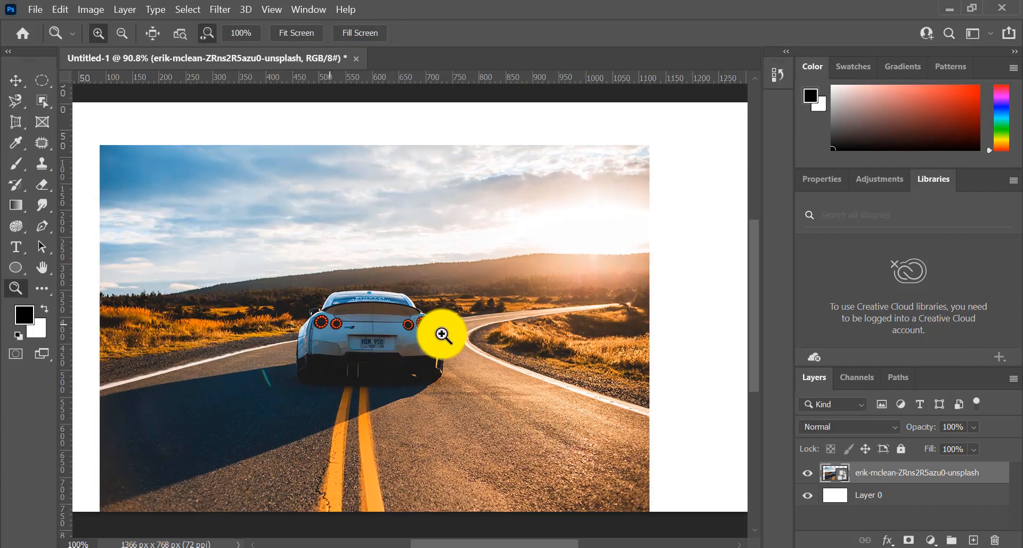
{"action": "scroll", "coordinate": [434, 335], "scroll_direction": "down", "scroll_amount": 1}
{"action": "scroll", "coordinate": [438, 336], "scroll_direction": "right", "scroll_amount": 1}
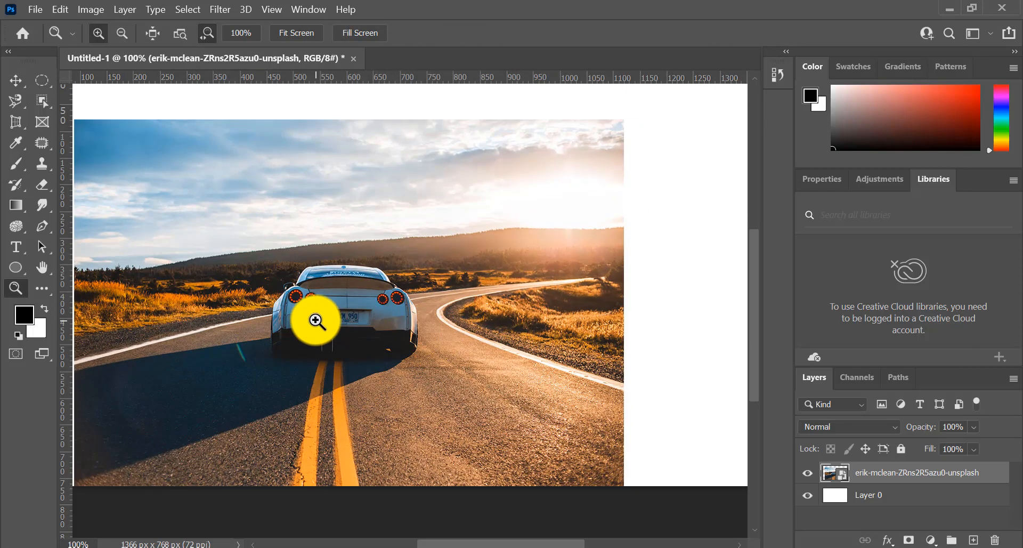
{"action": "scroll", "coordinate": [316, 320], "scroll_direction": "left", "scroll_amount": 1}
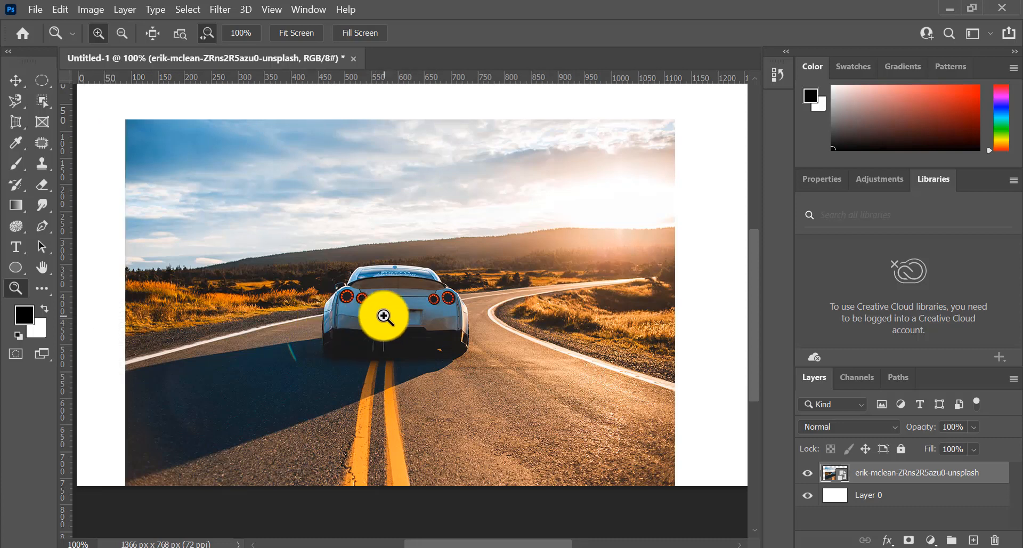
Step: Rasterize the car photo's smart object layer
{"action": "key", "text": "v"}
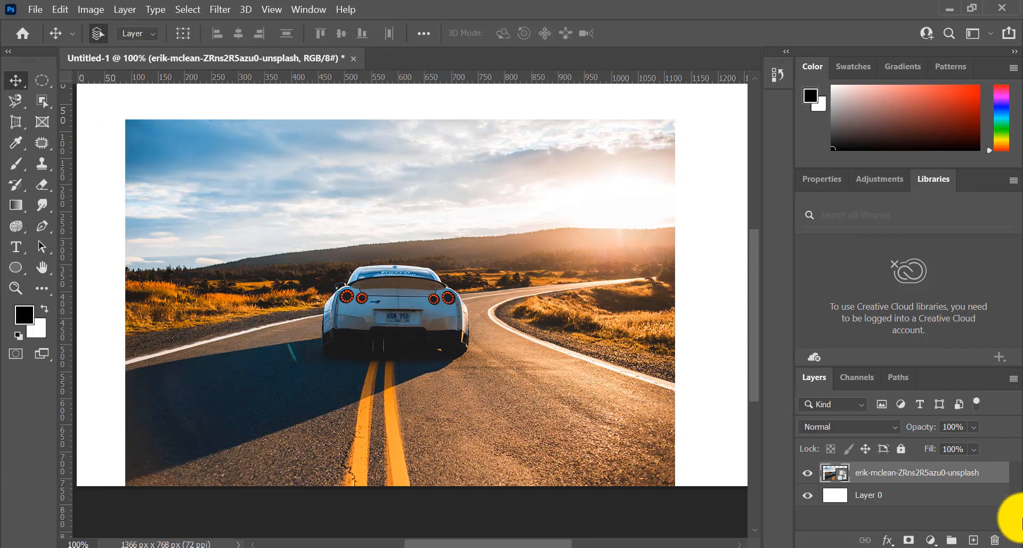
{"action": "right_click", "coordinate": [859, 484]}
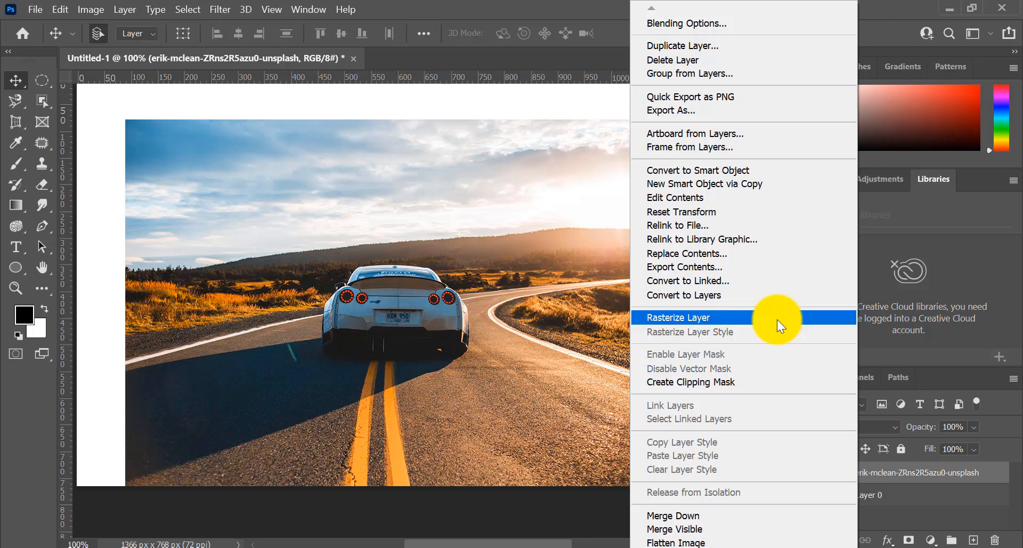
{"action": "left_click", "coordinate": [777, 318]}
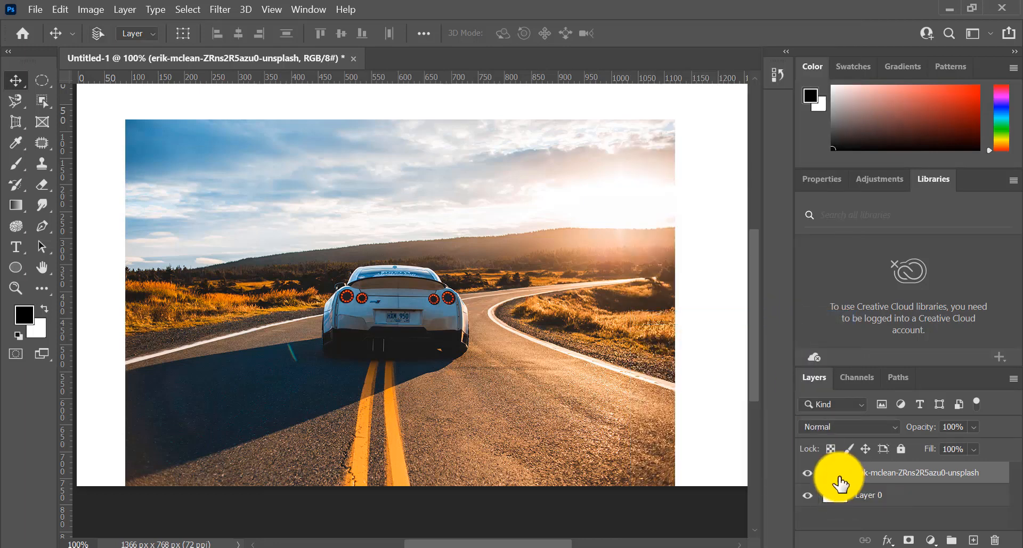
Step: Scale the rasterized car photo down to about 29% with Free Transform
{"action": "key", "text": "ctrl+t"}
{"action": "left_click_drag", "start_coordinate": [675, 122], "coordinate": [317, 423]}
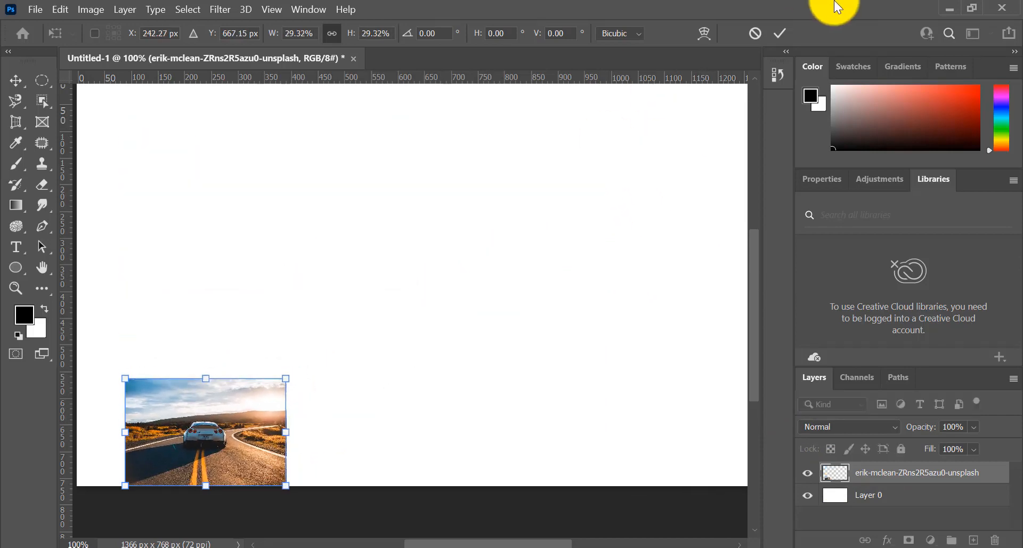
{"action": "left_click", "coordinate": [779, 33]}
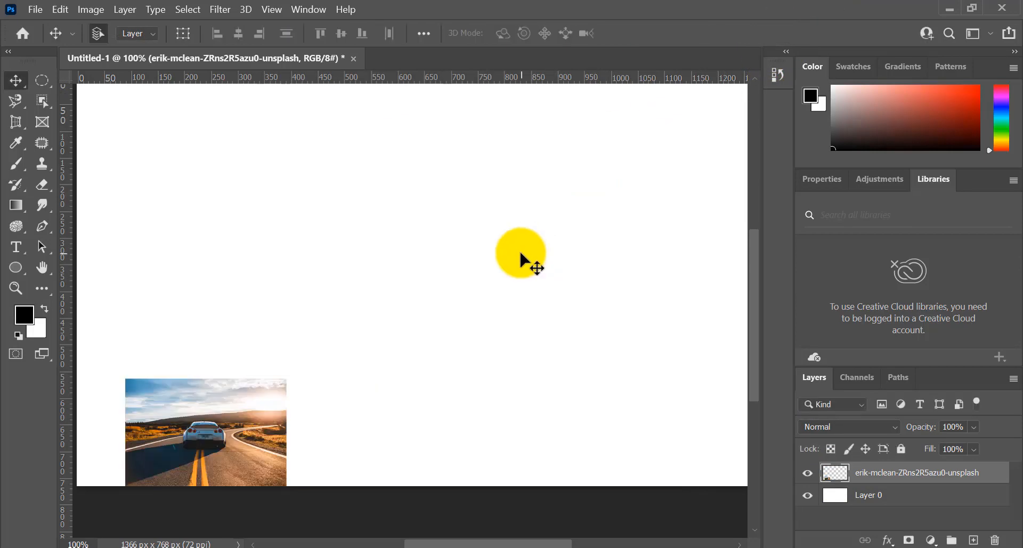
Step: Enlarge the rasterized car photo to about 399% with Free Transform and inspect the car's image quality up close
{"action": "key", "text": "ctrl+t"}
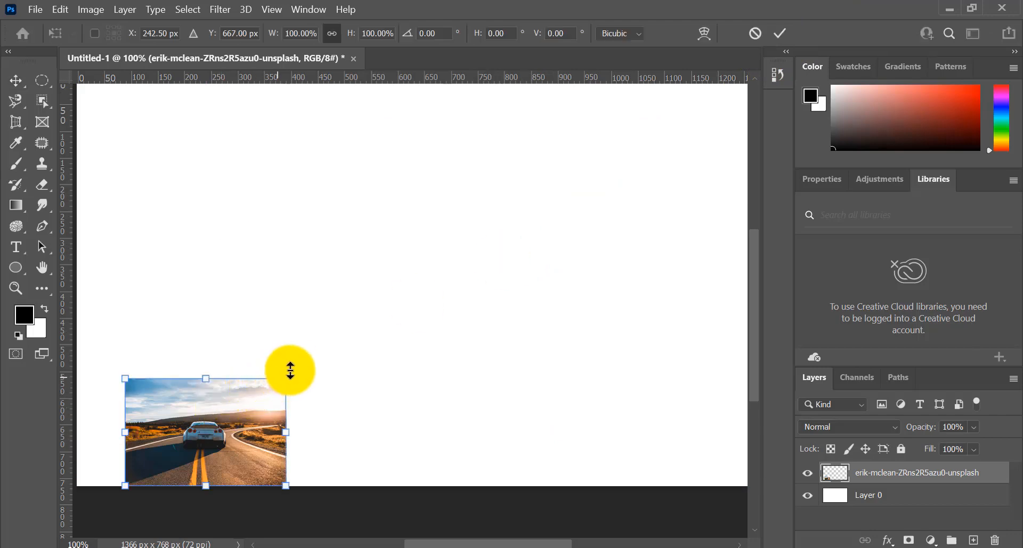
{"action": "left_click_drag", "start_coordinate": [286, 377], "coordinate": [772, 97]}
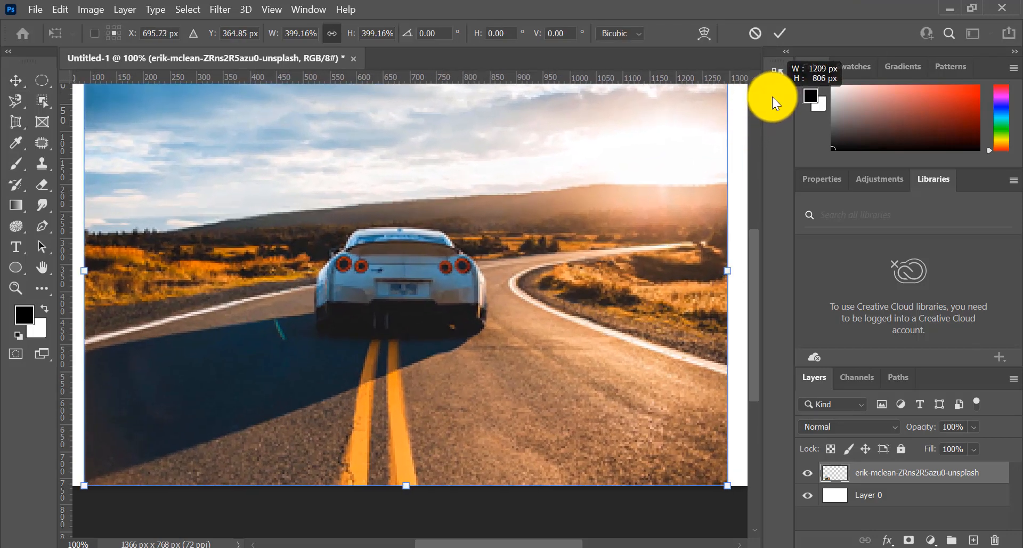
{"action": "left_click", "coordinate": [786, 36]}
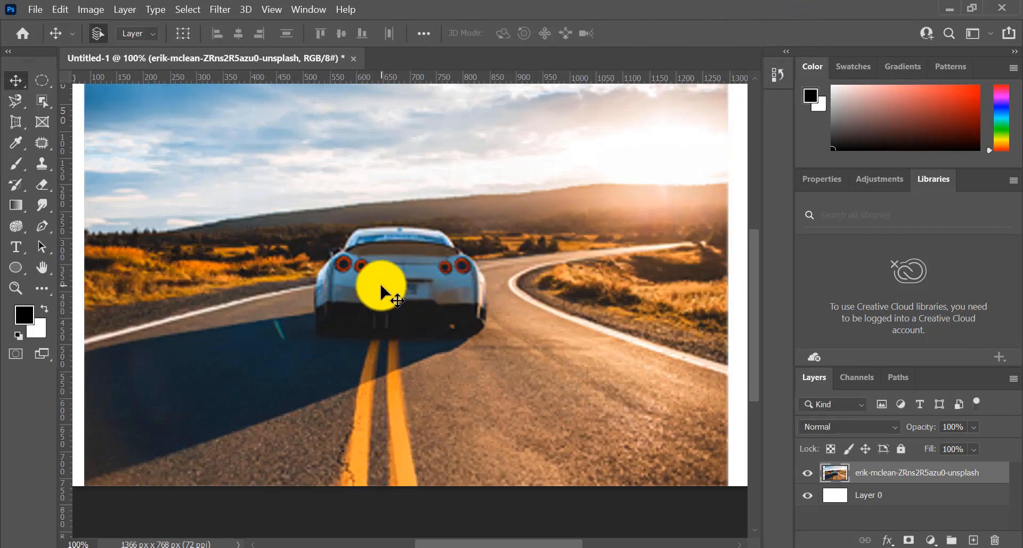
{"action": "key", "text": "z"}
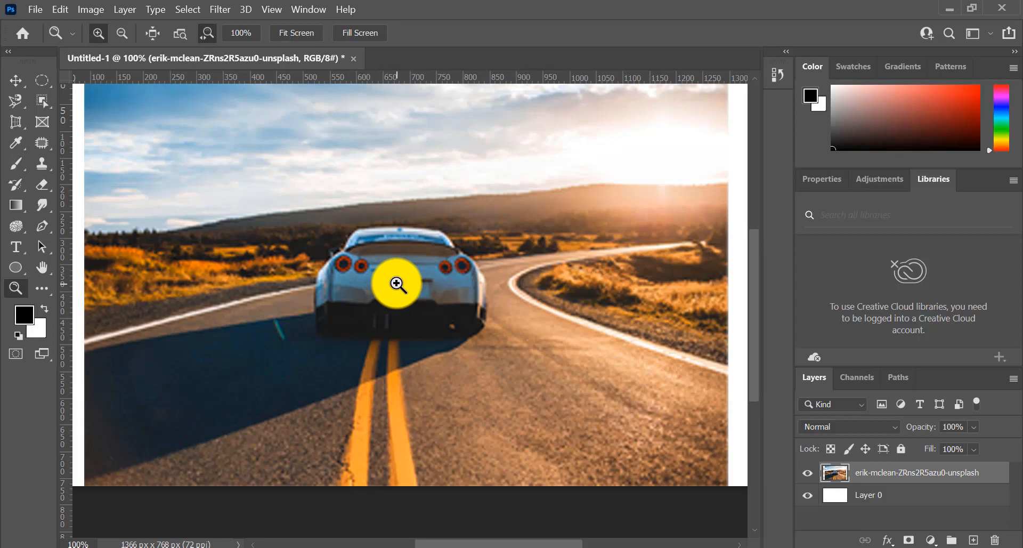
{"action": "left_click", "coordinate": [377, 266]}
{"action": "left_click", "coordinate": [438, 378], "text": "alt"}
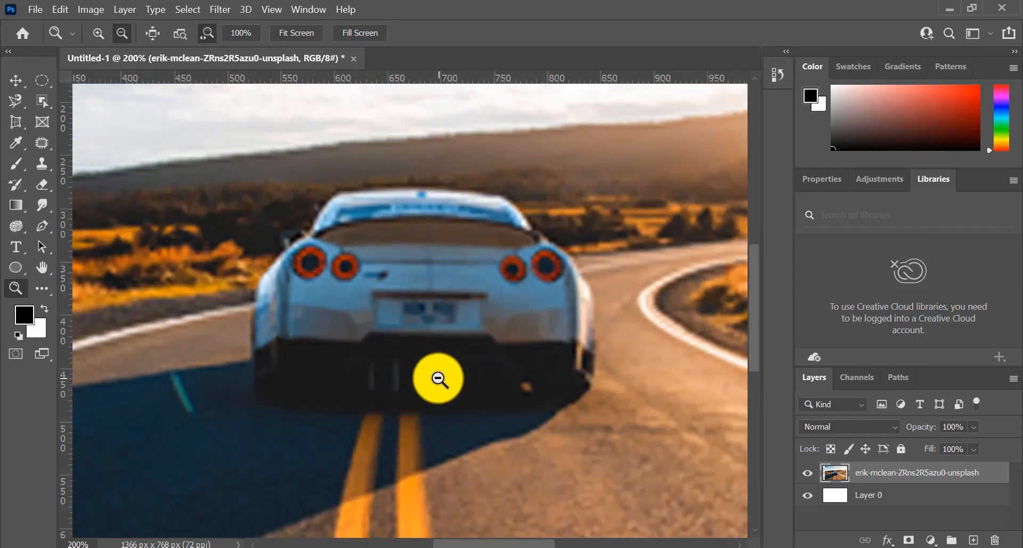
{"action": "key", "text": "v"}
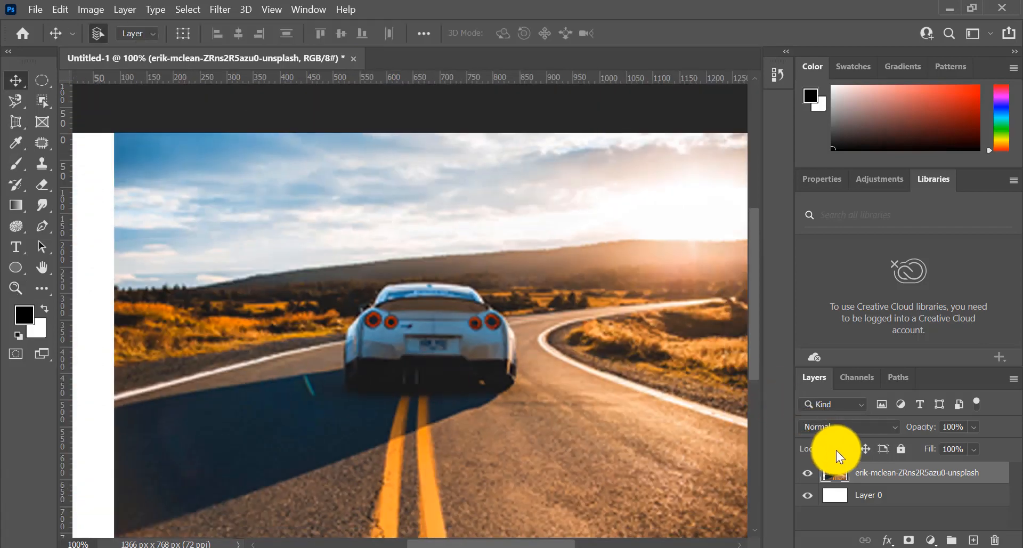
{"action": "scroll", "coordinate": [561, 426], "scroll_direction": "down", "scroll_amount": 1}
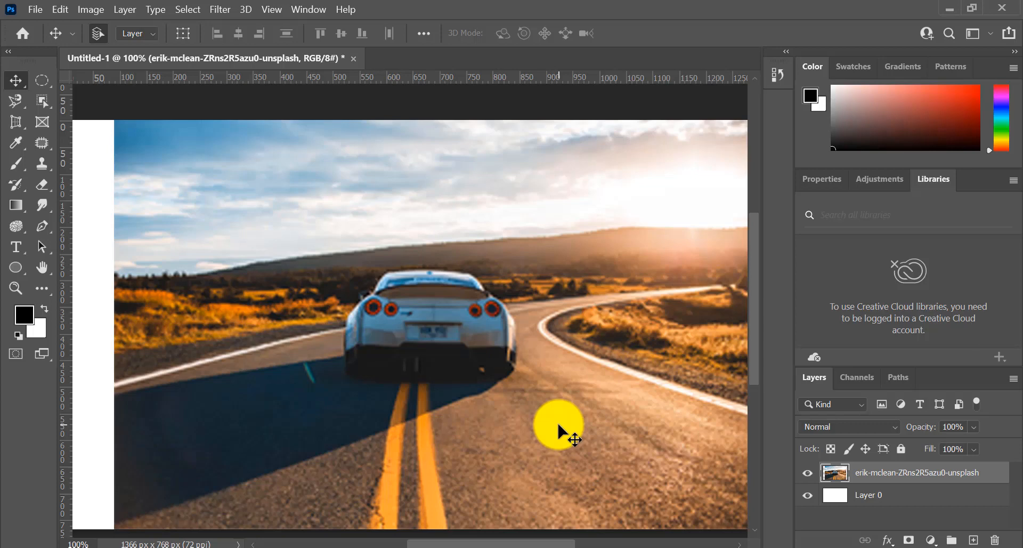
Step: Try converting the enlarged pixel layer to a Smart Object, and undo back to before the rasterized photo was resized
{"action": "right_click", "coordinate": [871, 480]}
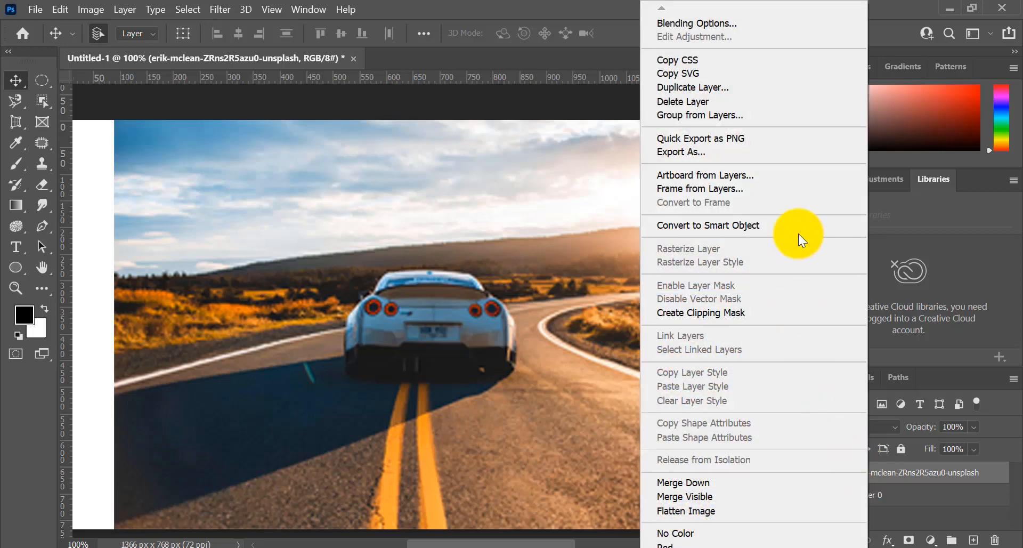
{"action": "left_click", "coordinate": [795, 230]}
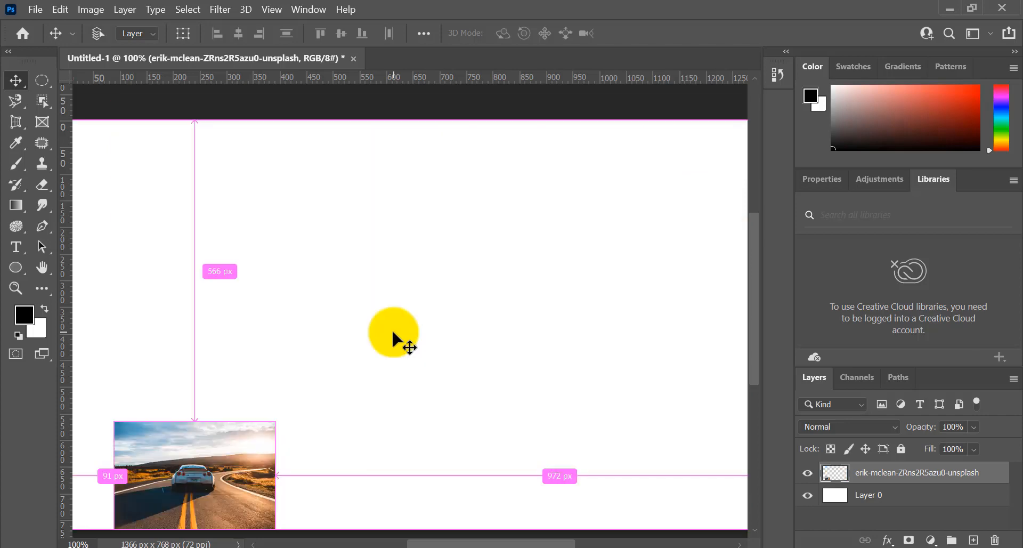
{"action": "key", "text": "ctrl+z"}
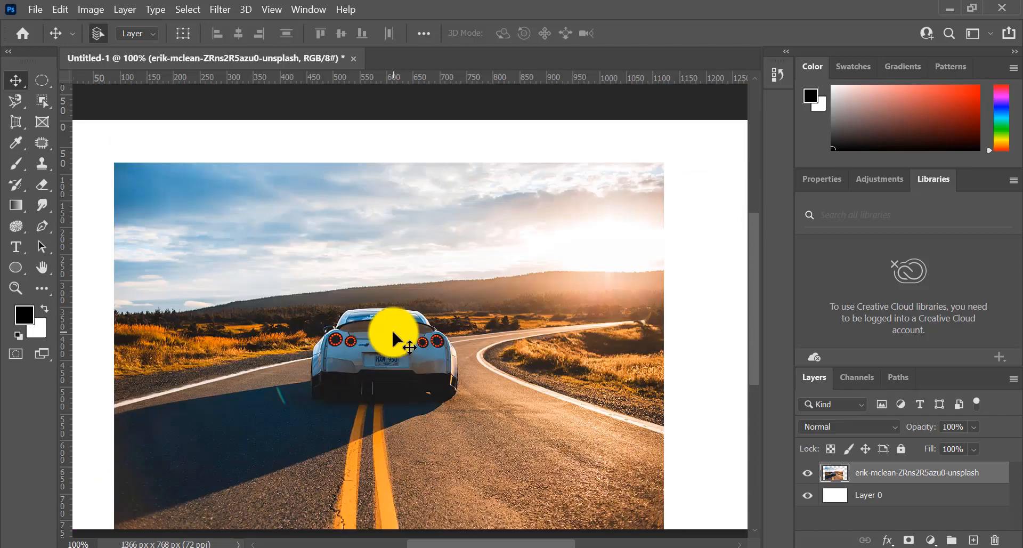
Step: Convert the rasterized car photo layer to a Smart Object
{"action": "right_click", "coordinate": [858, 476]}
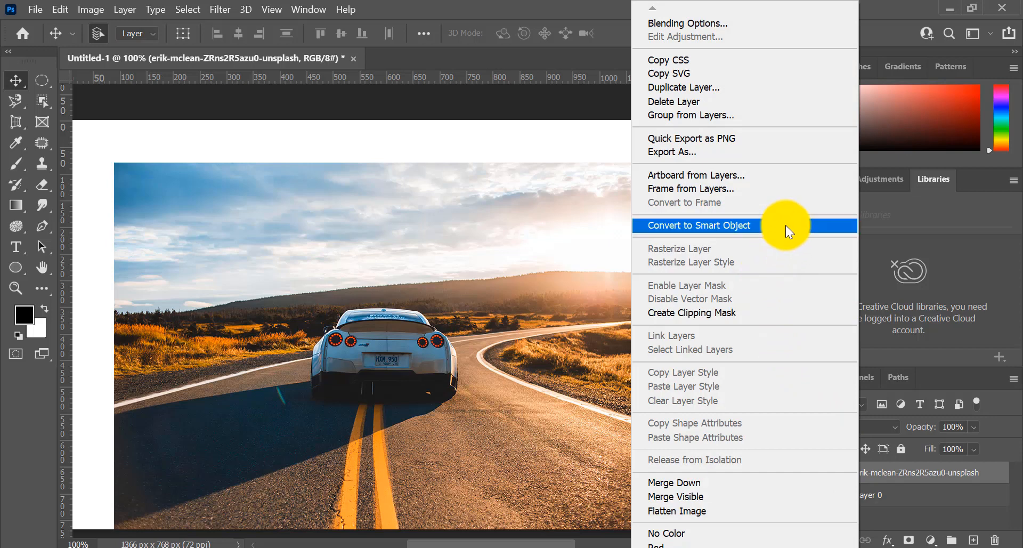
{"action": "left_click", "coordinate": [938, 473]}
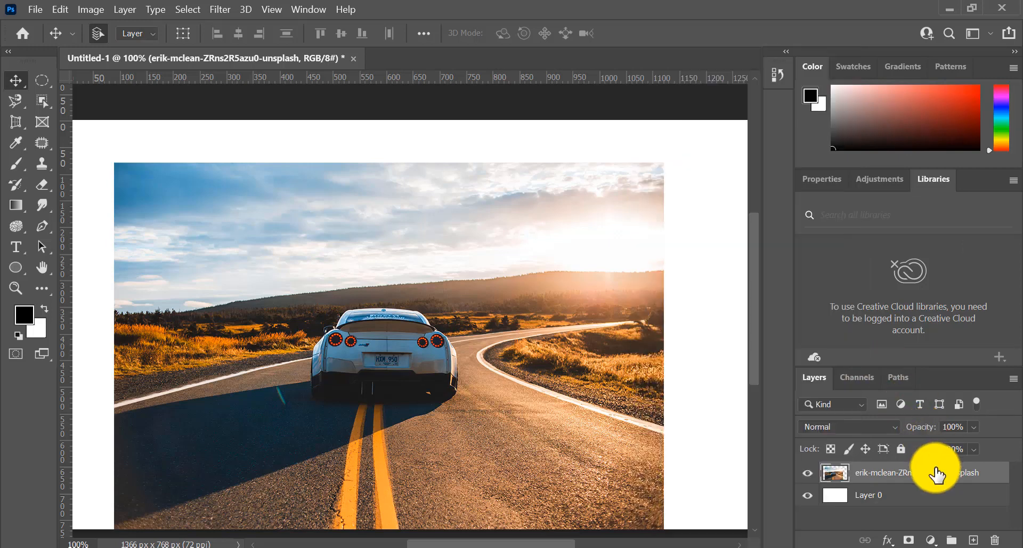
{"action": "right_click", "coordinate": [937, 473]}
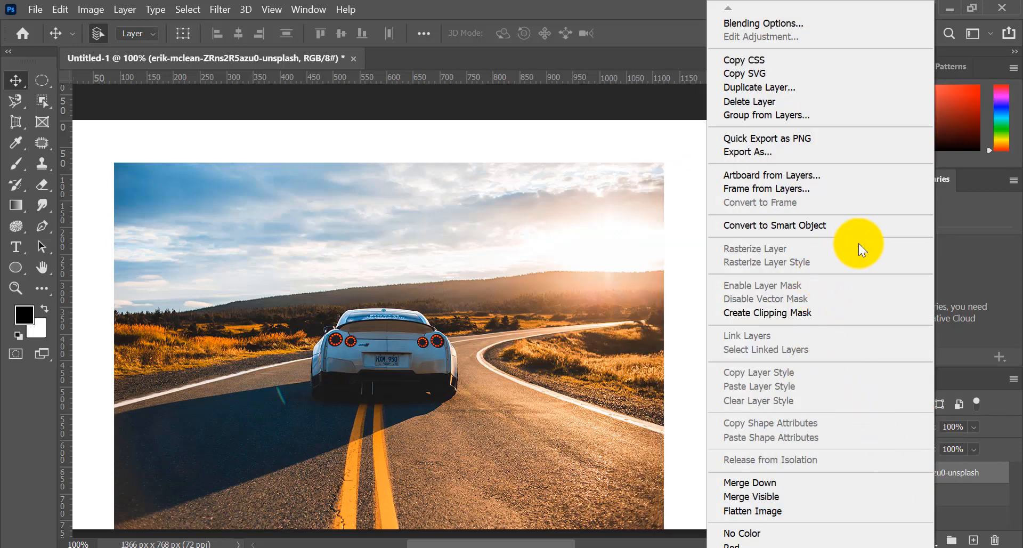
{"action": "left_click", "coordinate": [858, 229]}
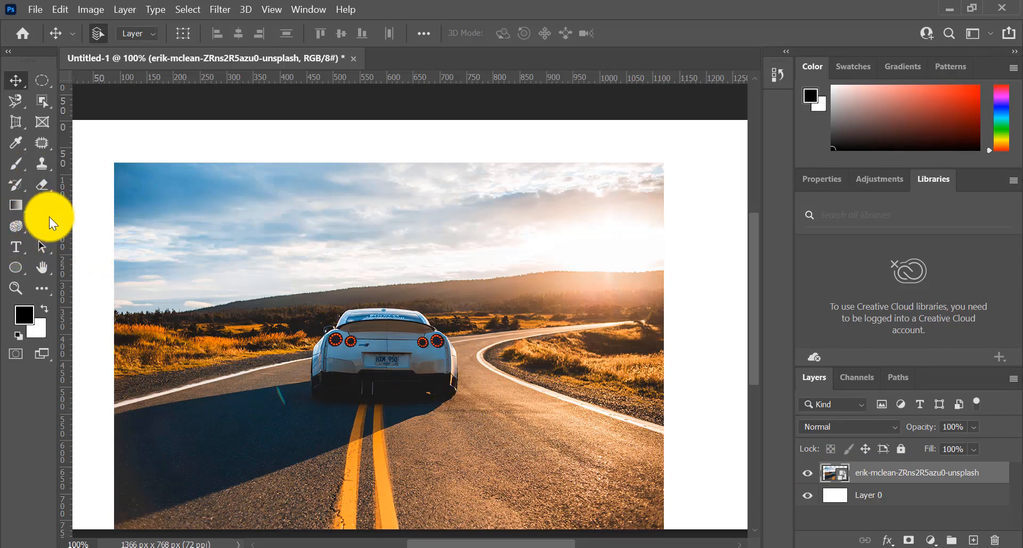
Step: Try to erase part of the car photo smart object with the Eraser tool and decline rasterizing it
{"action": "left_click_drag", "start_coordinate": [41, 183], "coordinate": [111, 183]}
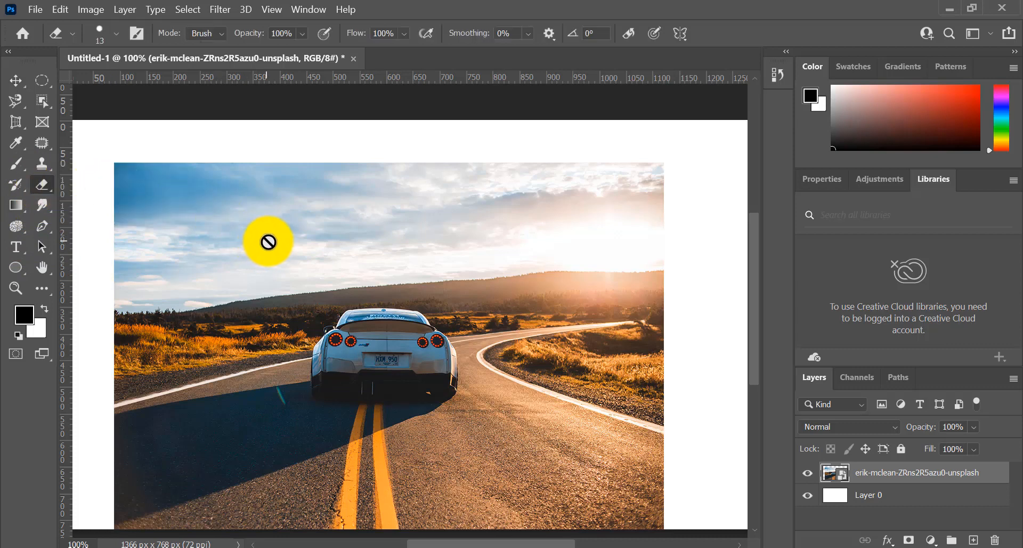
{"action": "left_click", "coordinate": [274, 282]}
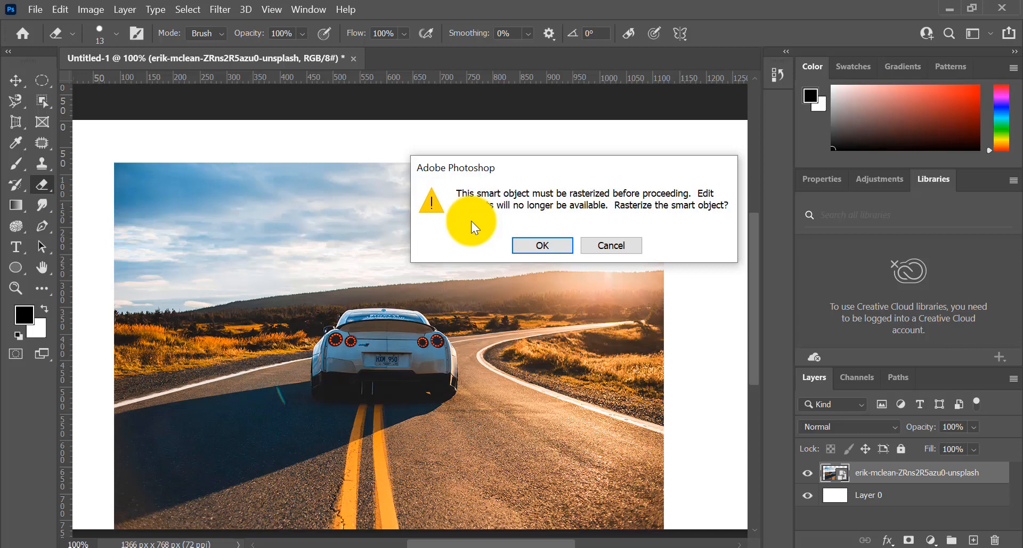
{"action": "left_click", "coordinate": [599, 240]}
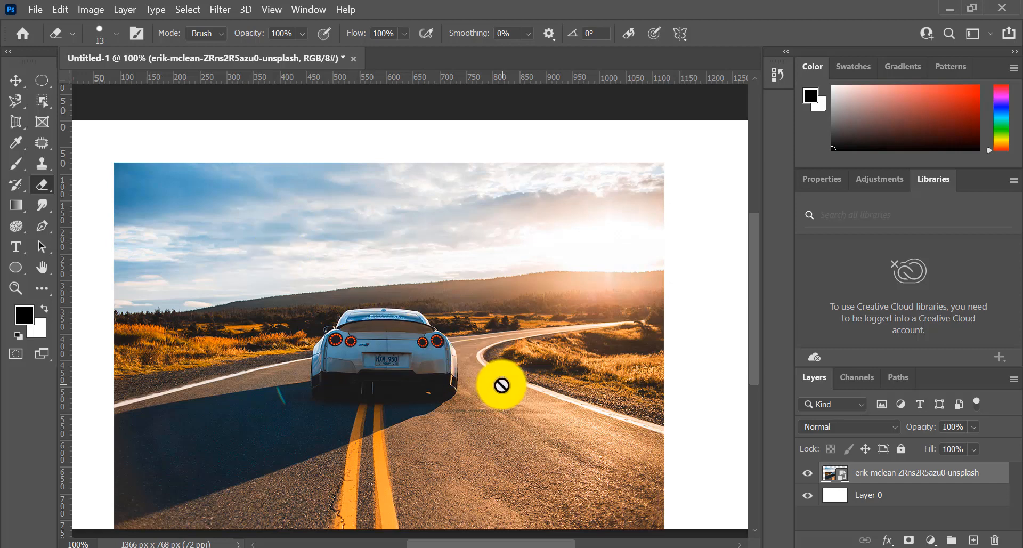
Step: Open the car photo smart object's contents for editing and enlarge the Eraser brush to 40 px
{"action": "double_click", "coordinate": [842, 478]}
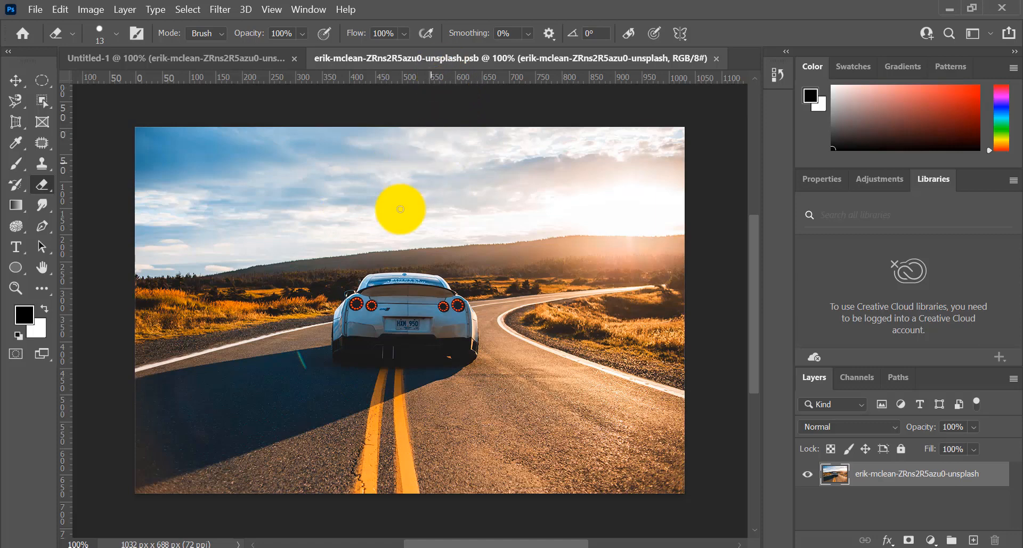
{"action": "key", "text": "bracketright"}
{"action": "key", "text": "bracketright"}
{"action": "key", "text": "bracketright"}
{"action": "key", "text": "bracketright"}
{"action": "key", "text": "bracketright"}
{"action": "key", "text": "bracketright"}
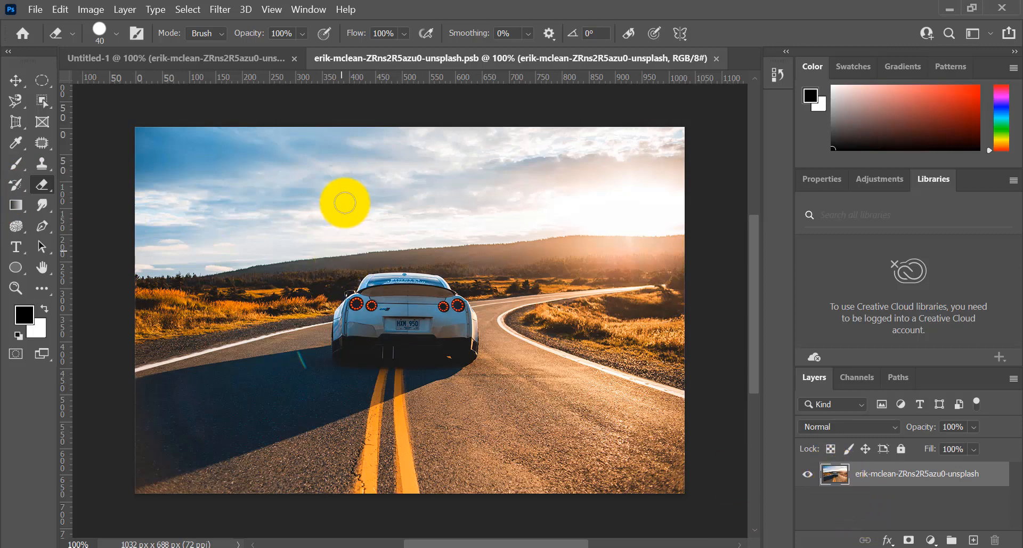
Step: Erase broad strokes across the sky and car, save the smart object contents, and return to the Untitled-1 document
{"action": "left_click_drag", "start_coordinate": [342, 201], "coordinate": [482, 223]}
{"action": "mouse_move", "coordinate": [409, 309]}
{"action": "left_mouse_down"}
{"action": "mouse_move", "coordinate": [377, 263]}
{"action": "mouse_move", "coordinate": [342, 316]}
{"action": "mouse_move", "coordinate": [404, 324]}
{"action": "mouse_move", "coordinate": [434, 354]}
{"action": "mouse_move", "coordinate": [401, 187]}
{"action": "mouse_move", "coordinate": [307, 225]}
{"action": "mouse_move", "coordinate": [370, 244]}
{"action": "mouse_move", "coordinate": [401, 278]}
{"action": "mouse_move", "coordinate": [330, 269]}
{"action": "left_mouse_up"}
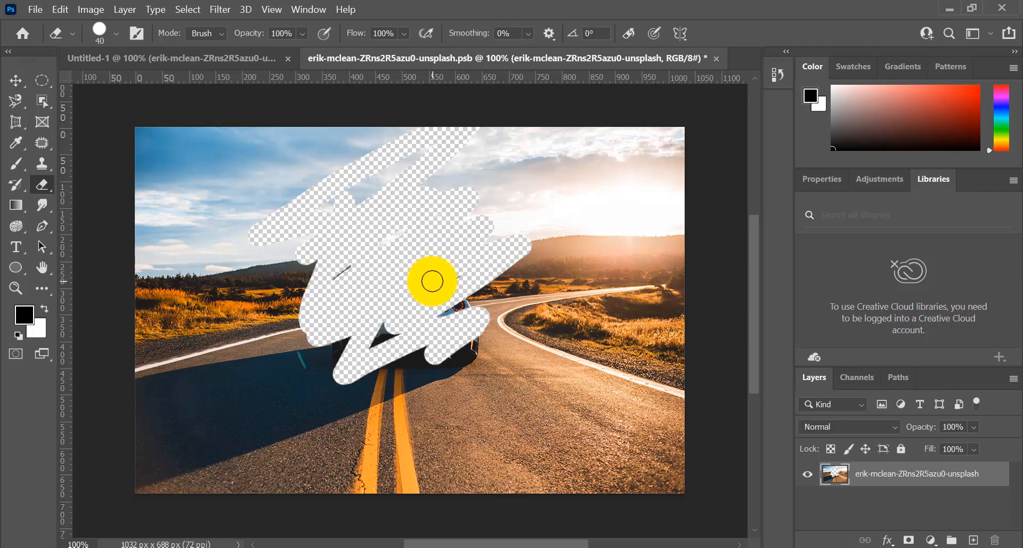
{"action": "key", "text": "ctrl+s"}
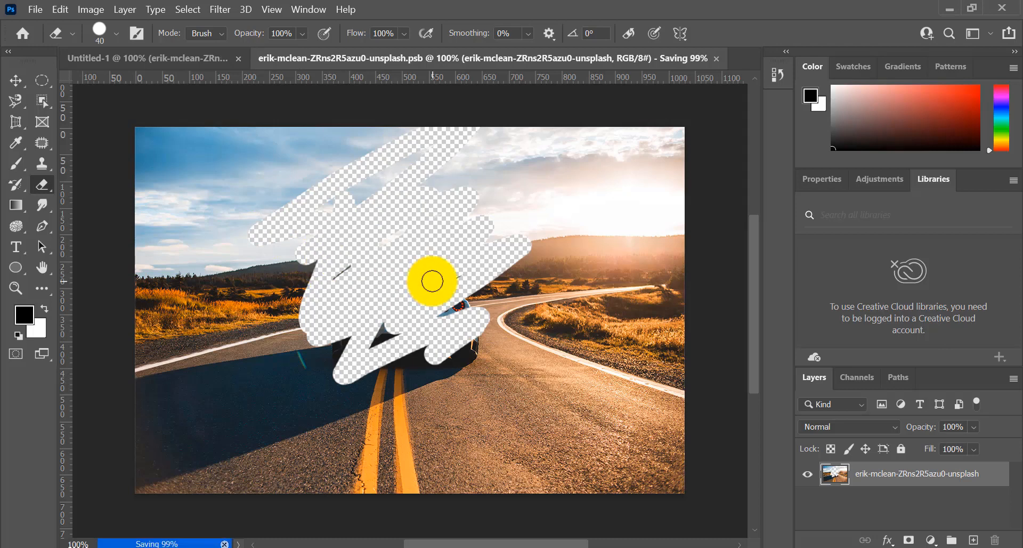
{"action": "left_click", "coordinate": [223, 65]}
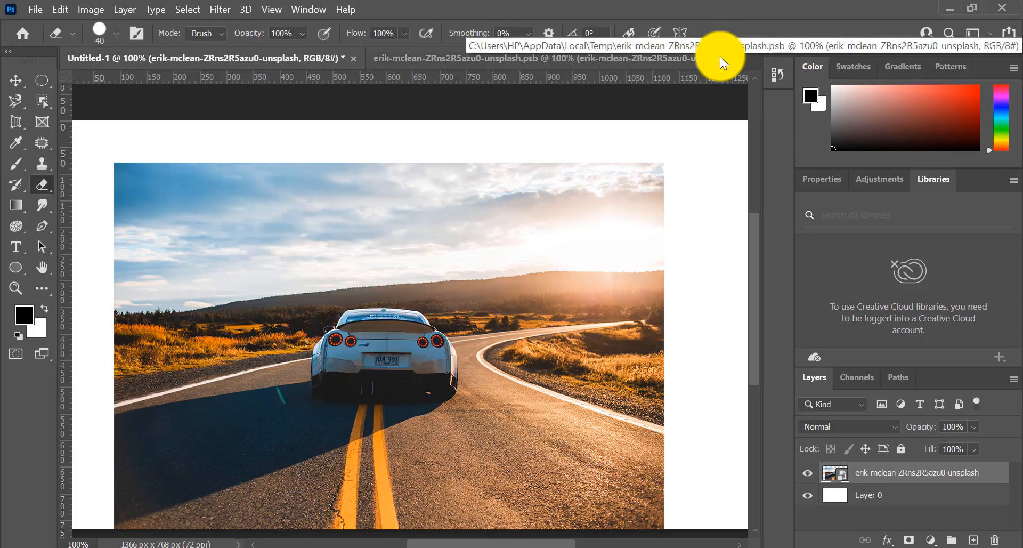
Step: Rasterize the car photo layer in Untitled-1 and erase diagonal strokes over the sky and car with the 40 px Eraser
{"action": "right_click", "coordinate": [862, 475]}
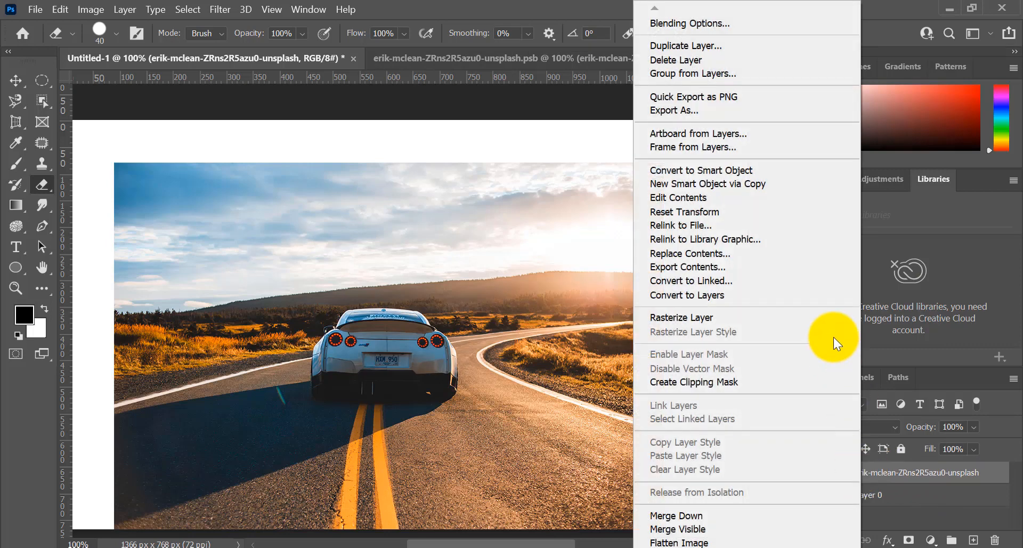
{"action": "left_click", "coordinate": [803, 315]}
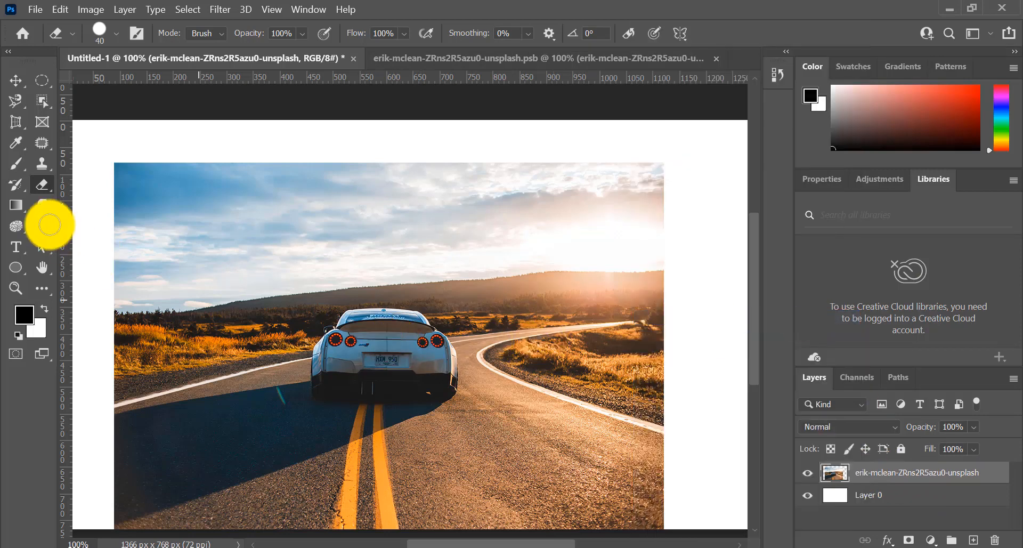
{"action": "right_click", "coordinate": [42, 183]}
{"action": "left_click", "coordinate": [74, 184]}
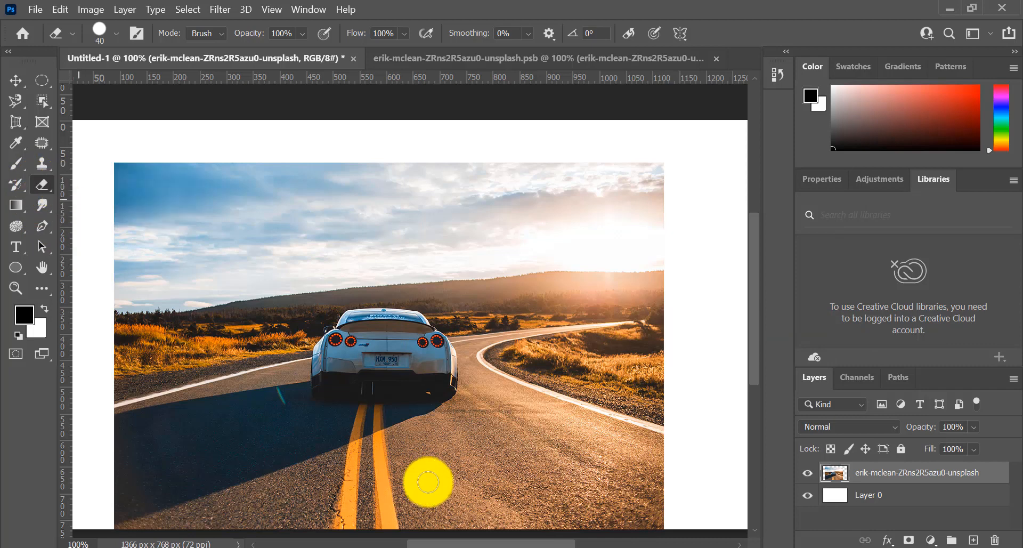
{"action": "mouse_move", "coordinate": [338, 373]}
{"action": "left_mouse_down"}
{"action": "mouse_move", "coordinate": [440, 269]}
{"action": "mouse_move", "coordinate": [394, 310]}
{"action": "mouse_move", "coordinate": [326, 330]}
{"action": "mouse_move", "coordinate": [388, 299]}
{"action": "mouse_move", "coordinate": [380, 352]}
{"action": "mouse_move", "coordinate": [357, 318]}
{"action": "mouse_move", "coordinate": [351, 280]}
{"action": "mouse_move", "coordinate": [362, 239]}
{"action": "mouse_move", "coordinate": [397, 200]}
{"action": "mouse_move", "coordinate": [397, 270]}
{"action": "mouse_move", "coordinate": [442, 317]}
{"action": "left_mouse_up"}
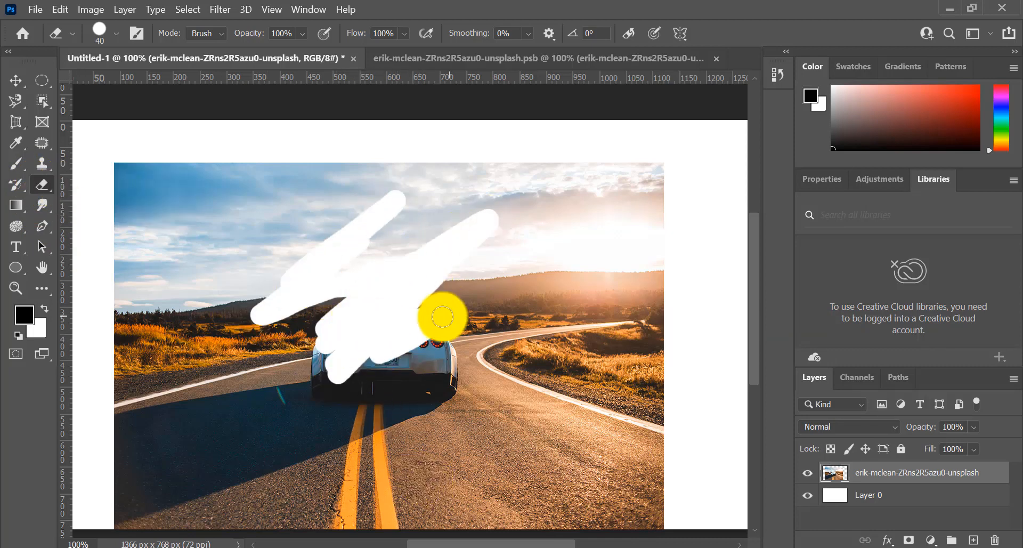
Step: Convert the partly erased car photo layer to a Smart Object, and delete that layer from the document
{"action": "right_click", "coordinate": [876, 479]}
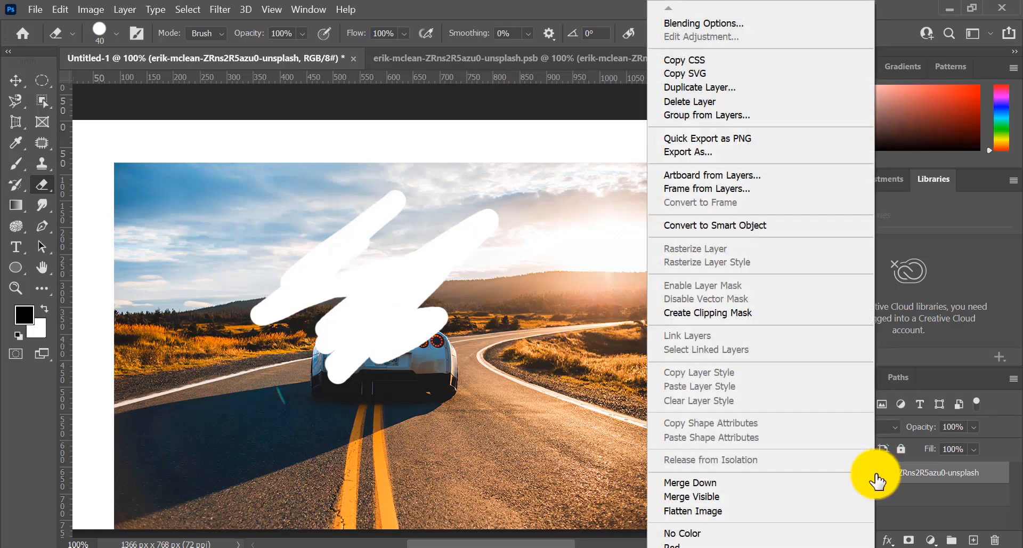
{"action": "left_click", "coordinate": [791, 227]}
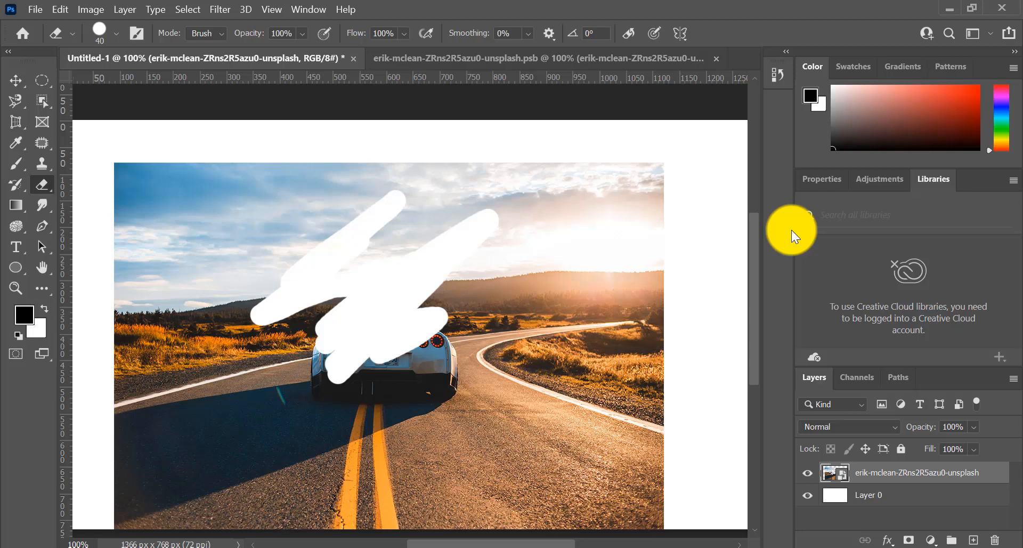
{"action": "key", "text": "v"}
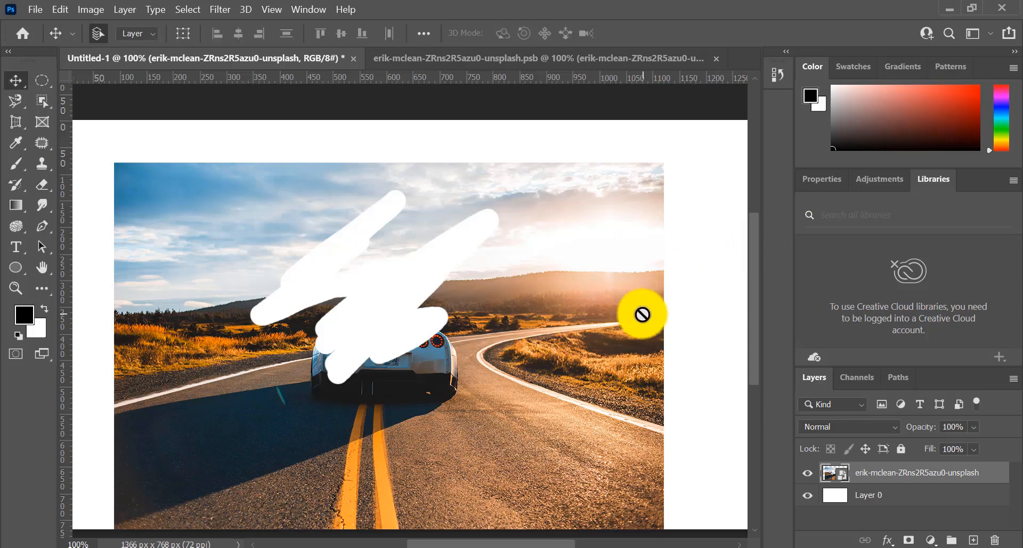
{"action": "key", "text": "Delete"}
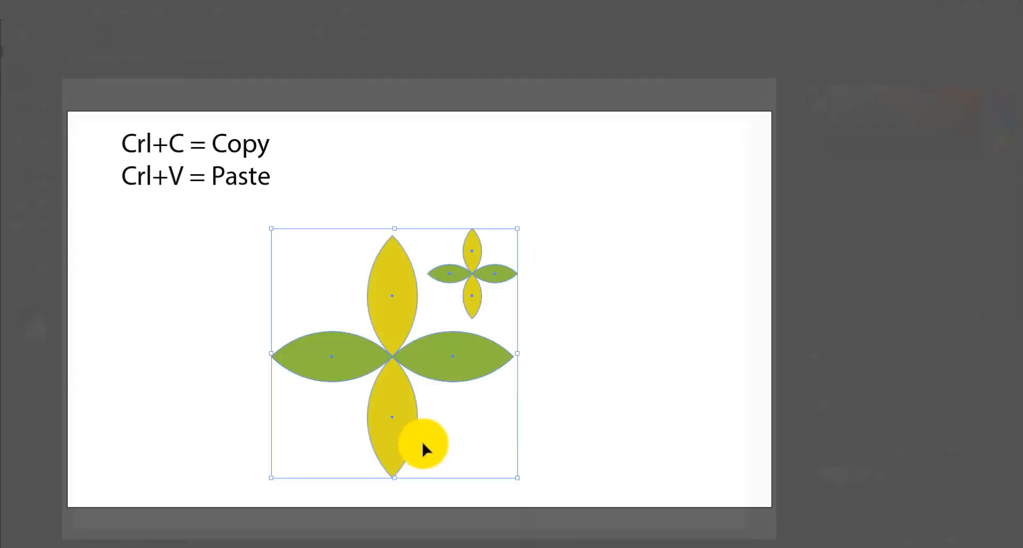
Step: Copy the flower artwork from Illustrator and paste it into the Photoshop document as a Smart Object, committing its placement
{"action": "left_click_drag", "start_coordinate": [399, 360], "coordinate": [418, 390]}
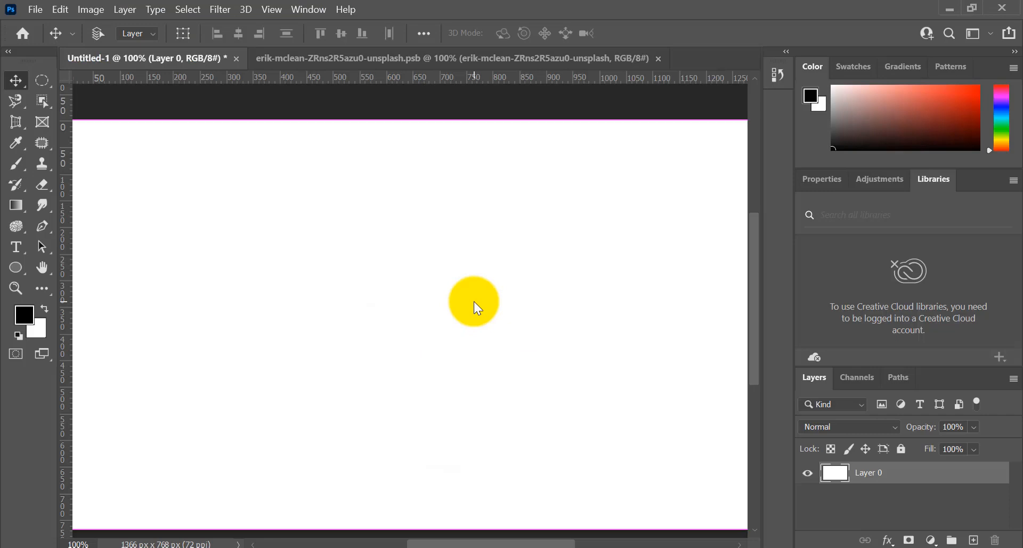
{"action": "key", "text": "ctrl+v"}
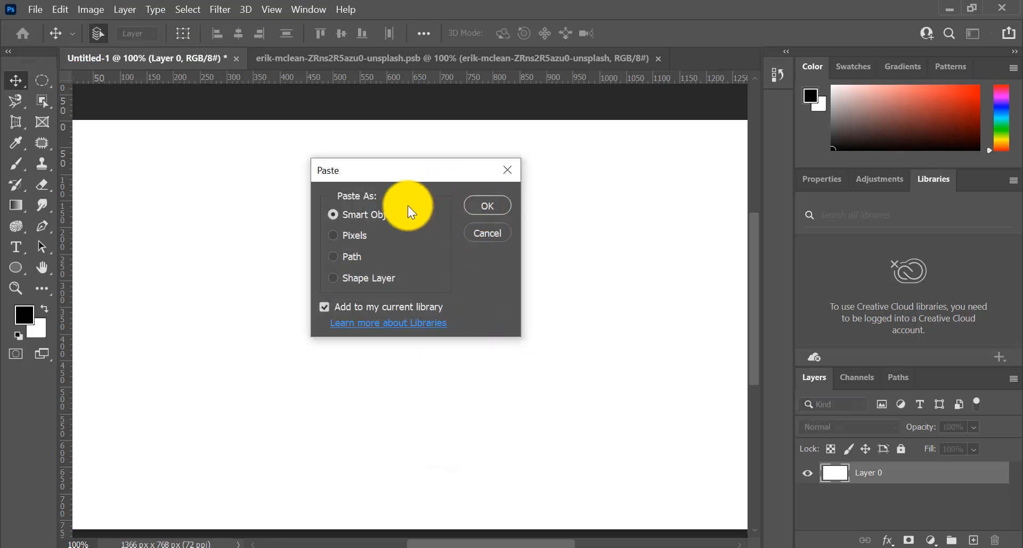
{"action": "left_click", "coordinate": [490, 210]}
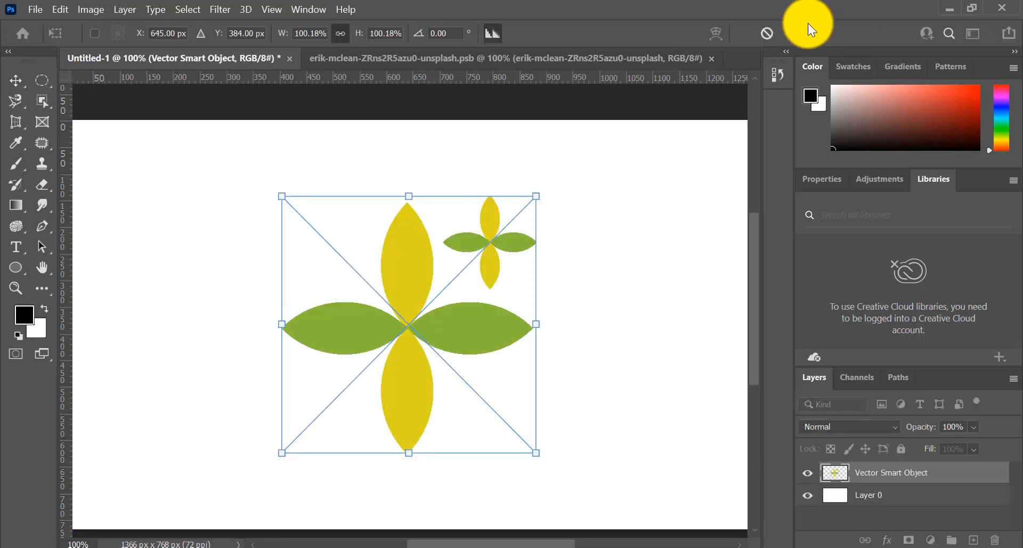
{"action": "left_click", "coordinate": [793, 32]}
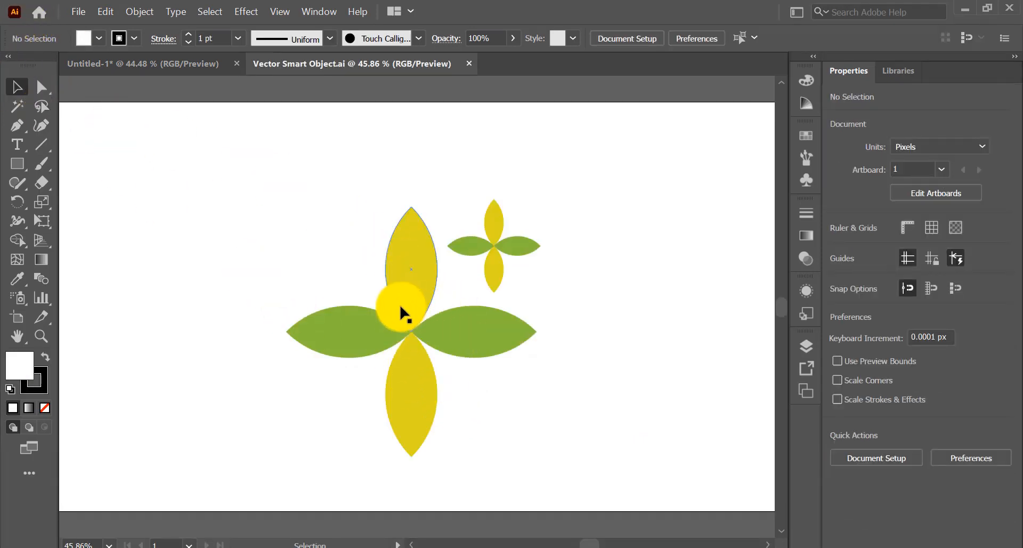
Step: In the Vector Smart Object contents opened in Illustrator, ungroup the flower artwork into individually selectable petals
{"action": "left_click", "coordinate": [413, 278]}
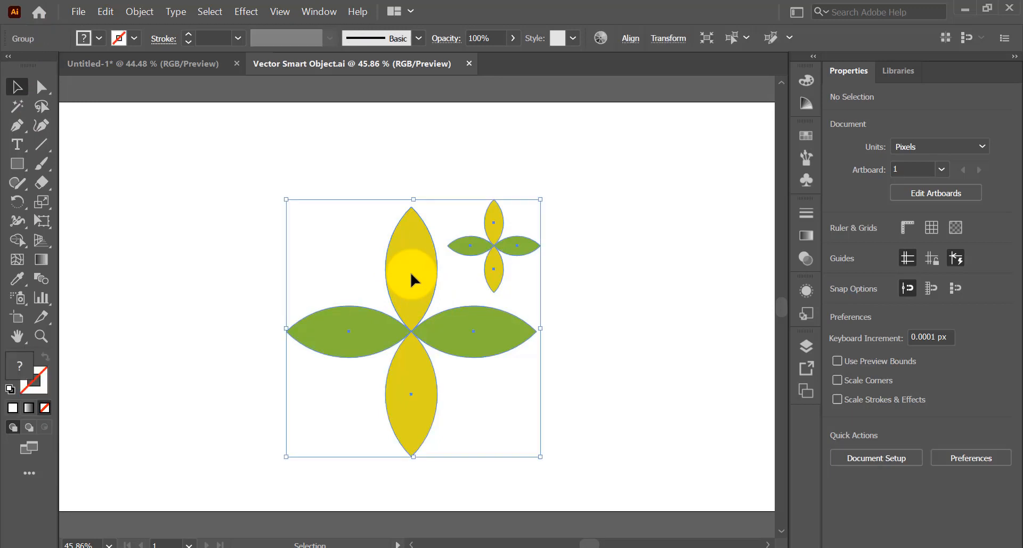
{"action": "key", "text": "ctrl+shift+g"}
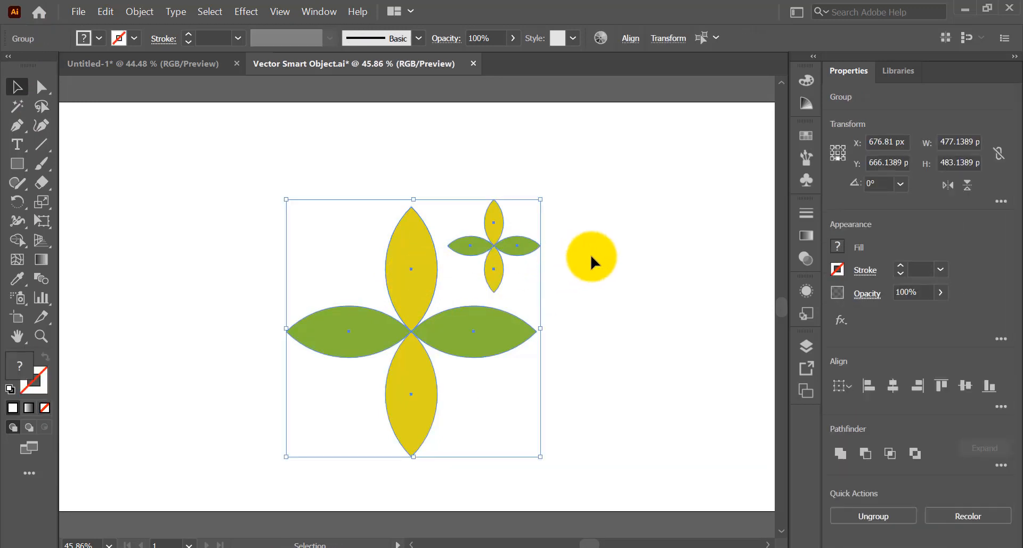
{"action": "left_click", "coordinate": [590, 260]}
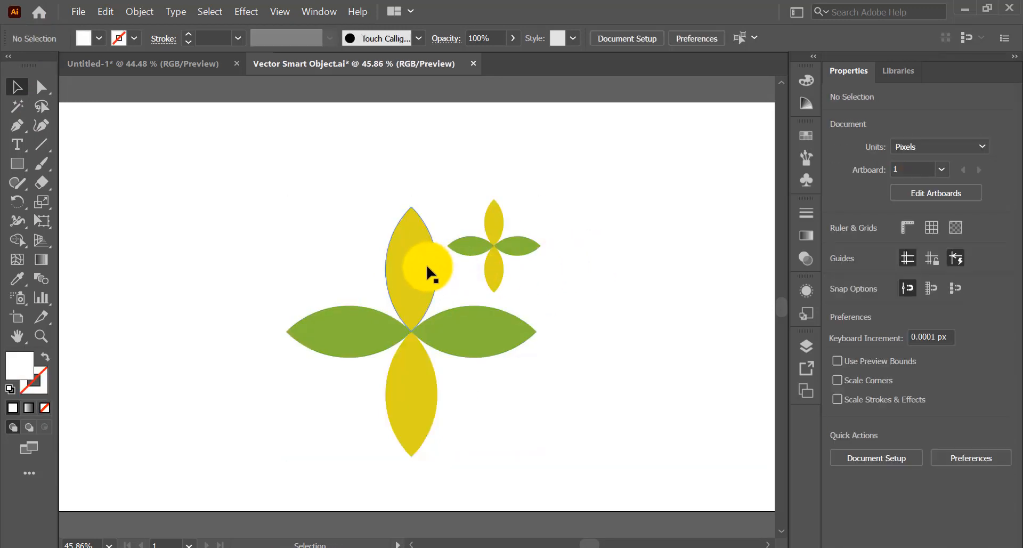
{"action": "left_click", "coordinate": [424, 270]}
{"action": "key", "text": "ctrl"}
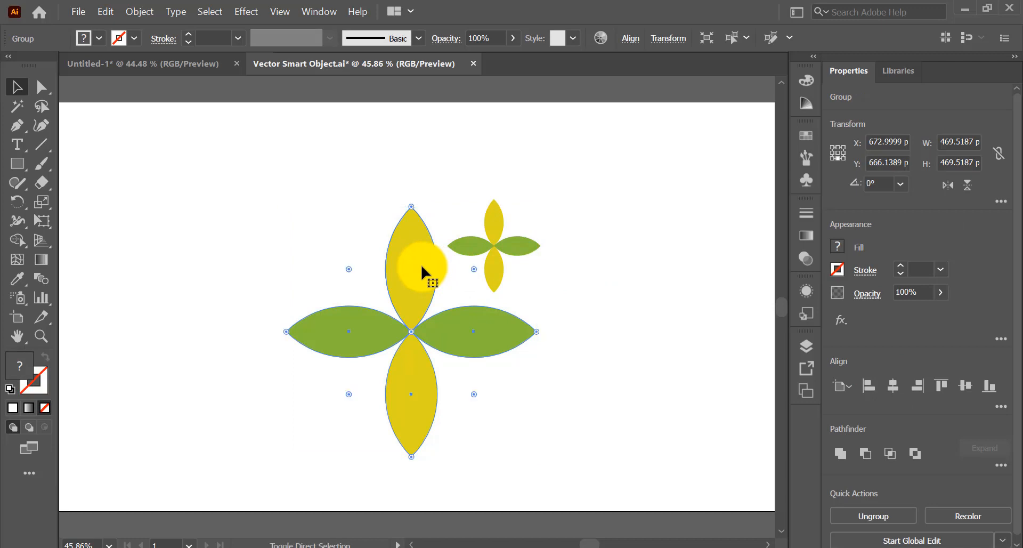
{"action": "left_click", "coordinate": [612, 282]}
Step: Change the fill of the large flower's upper yellow petal to a bright orange
{"action": "left_click", "coordinate": [421, 250]}
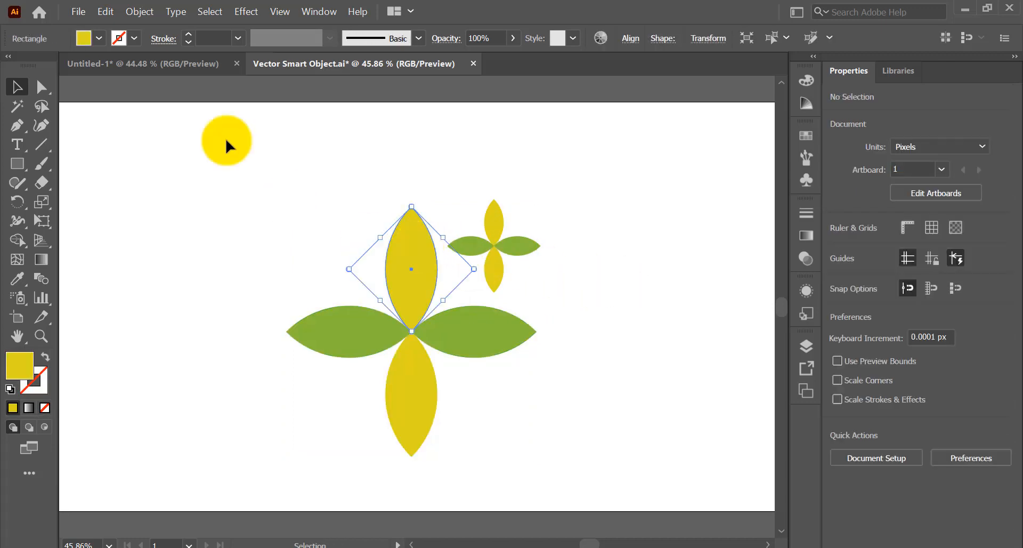
{"action": "left_click", "coordinate": [98, 39]}
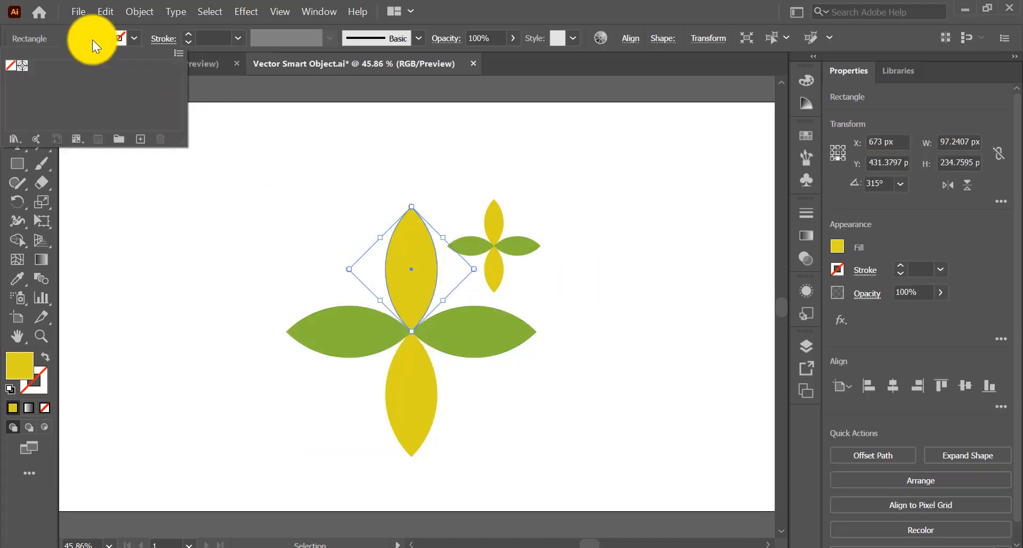
{"action": "double_click", "coordinate": [29, 369]}
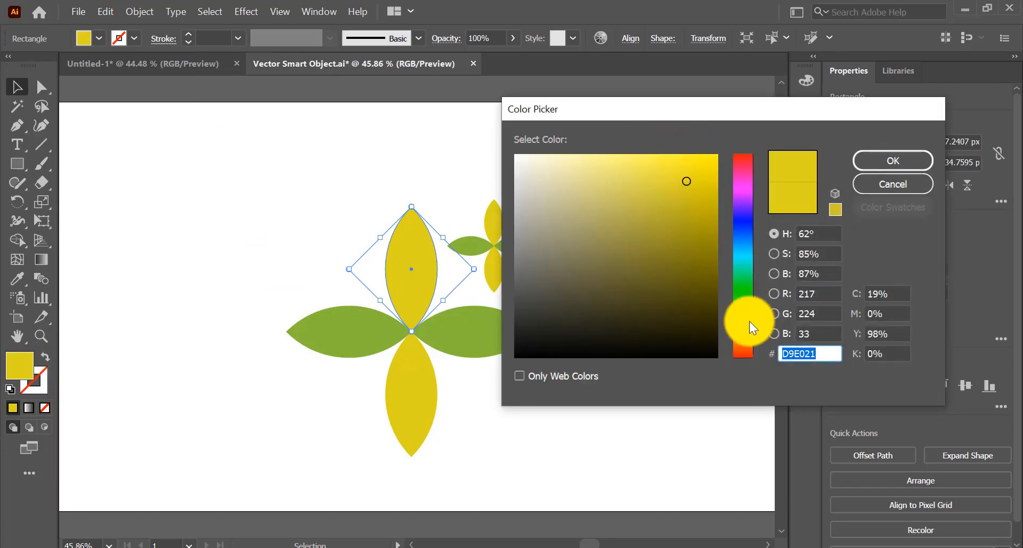
{"action": "left_click_drag", "start_coordinate": [749, 322], "coordinate": [749, 345]}
{"action": "left_click_drag", "start_coordinate": [699, 189], "coordinate": [682, 168]}
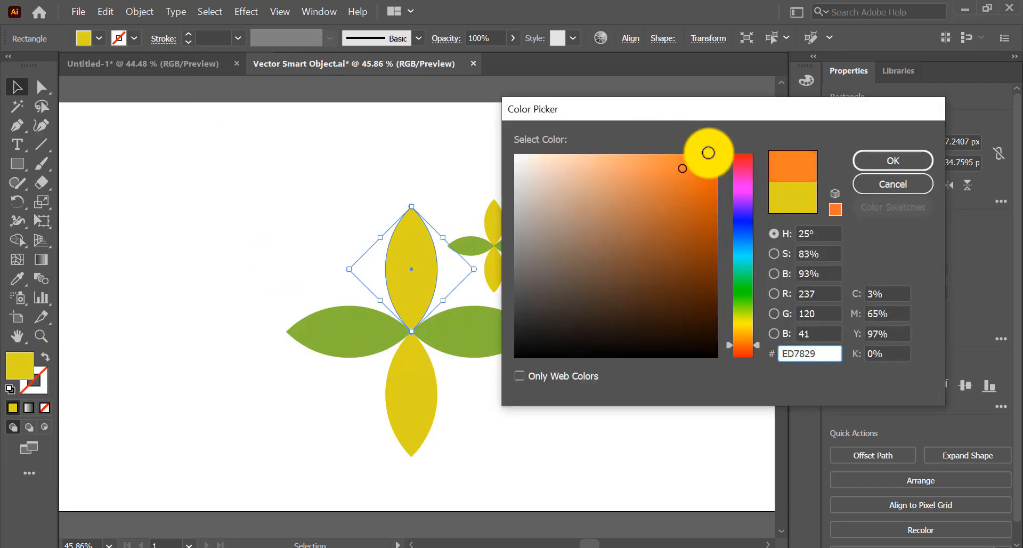
{"action": "left_click", "coordinate": [876, 162]}
{"action": "left_click", "coordinate": [547, 162]}
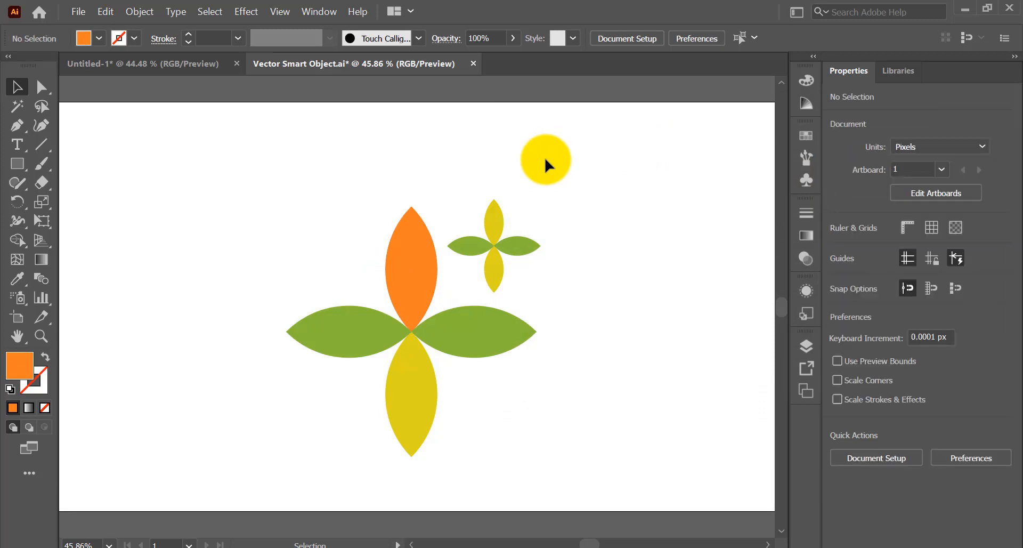
Step: Save the edited Vector Smart Object file and switch back to Photoshop to check the updated artwork
{"action": "key", "text": "ctrl+s"}
{"action": "key", "text": "ctrl+s"}
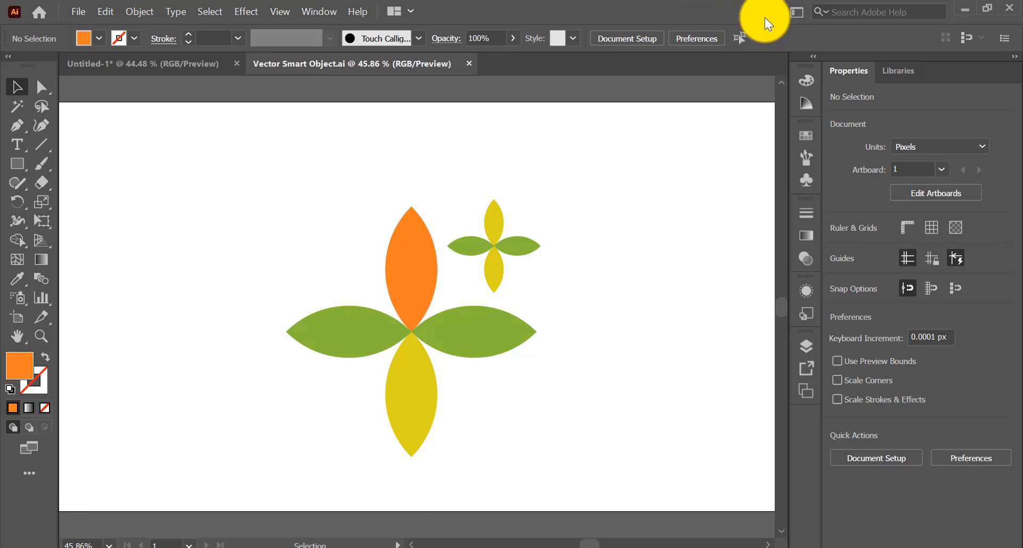
{"action": "left_click", "coordinate": [387, 547]}
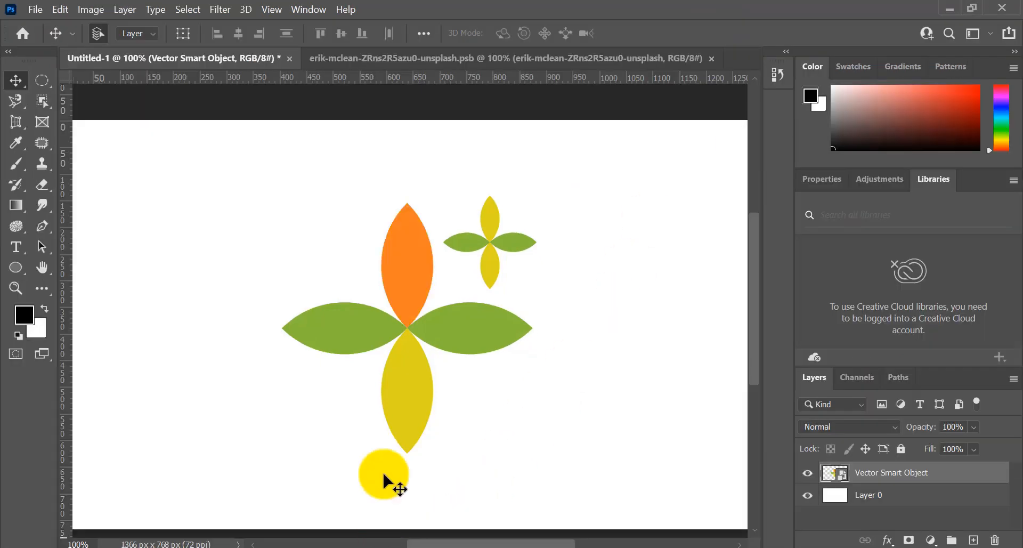
{"action": "left_click_drag", "start_coordinate": [384, 473], "coordinate": [399, 333]}
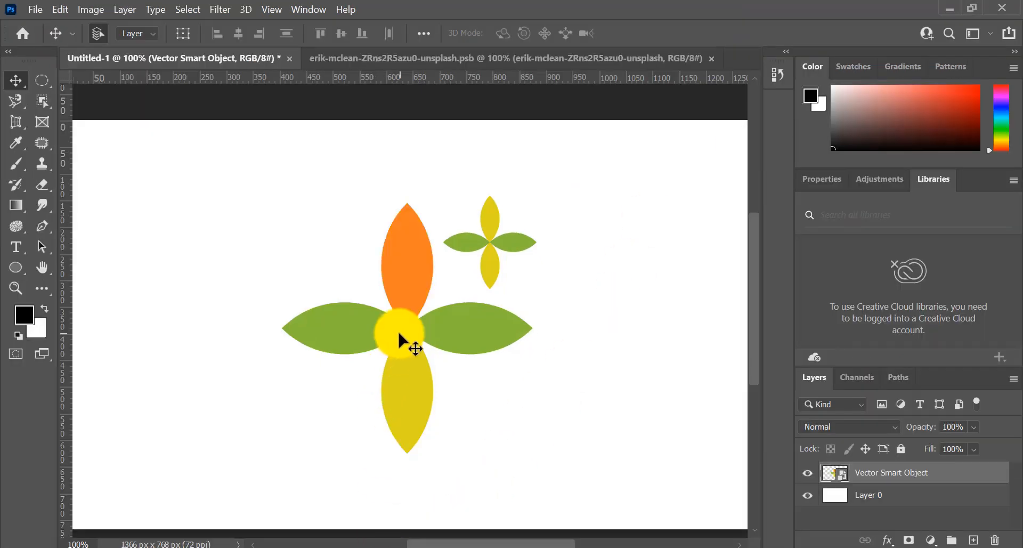